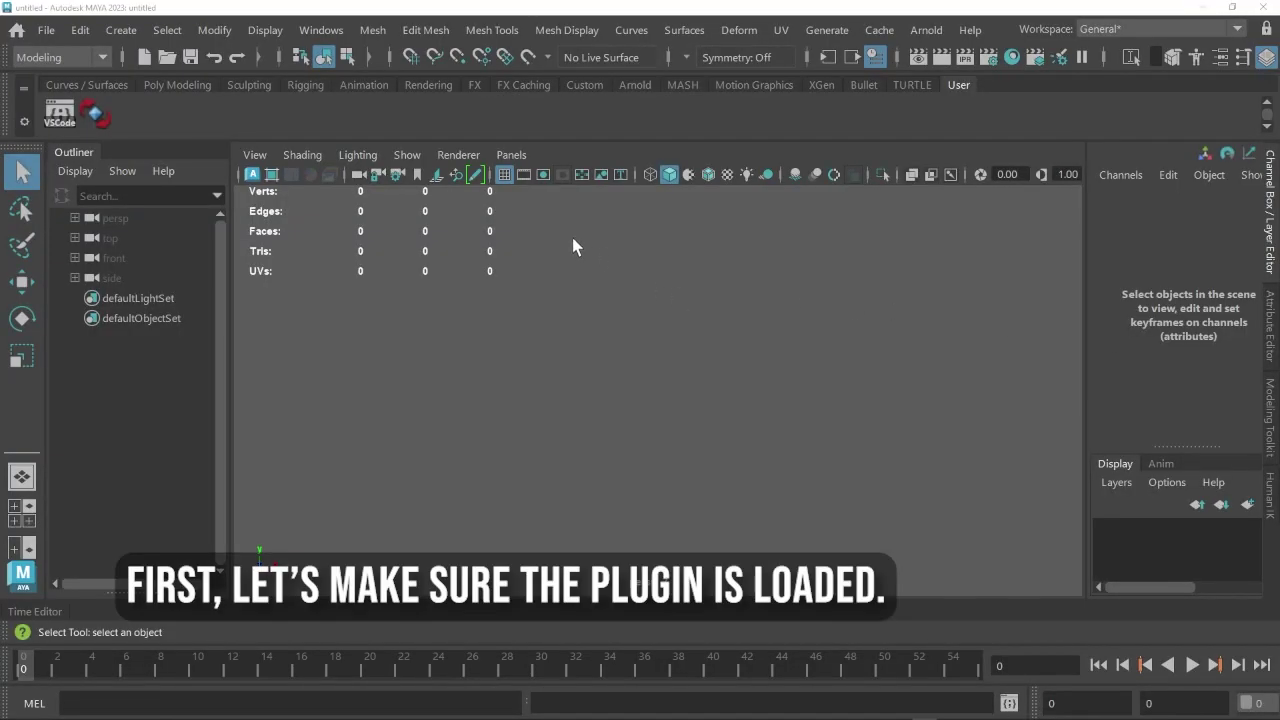
Load the mandala.py plug-in through the Plug-in Manager and close the manager
{"action": "left_click", "coordinate": [321, 29]}
{"action": "mouse_move", "coordinate": [429, 250]}
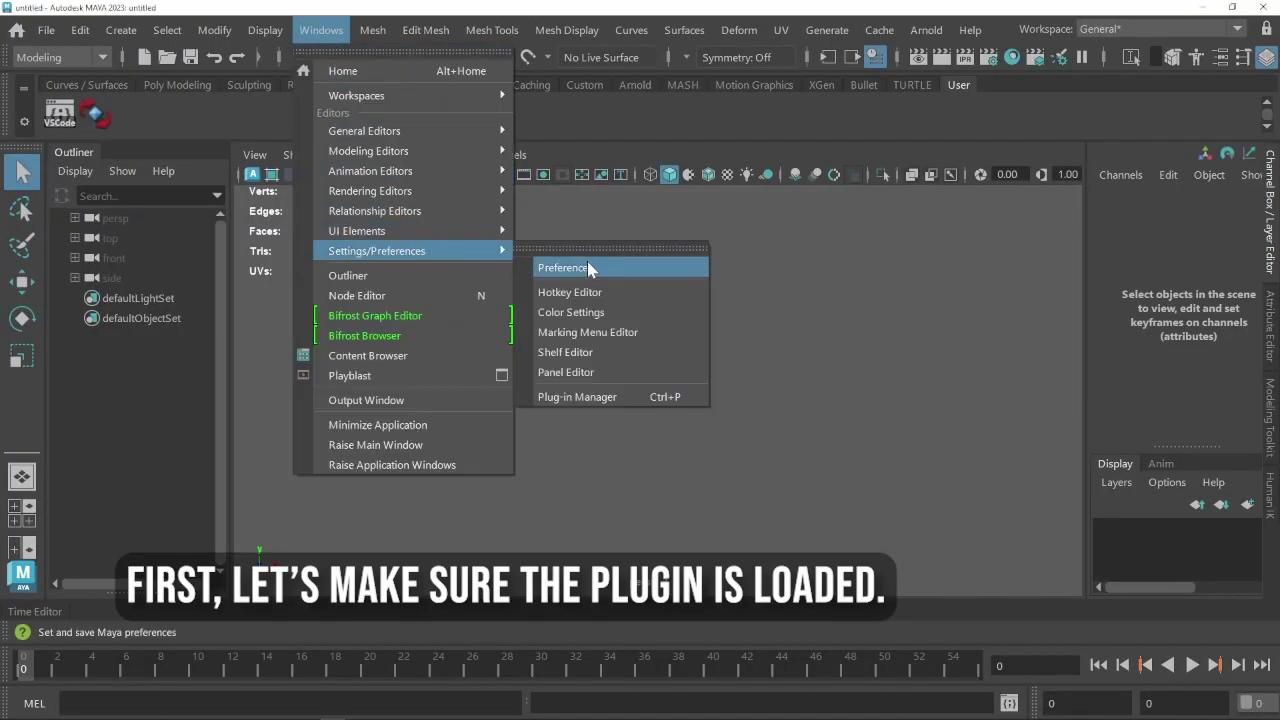
{"action": "left_click", "coordinate": [586, 397]}
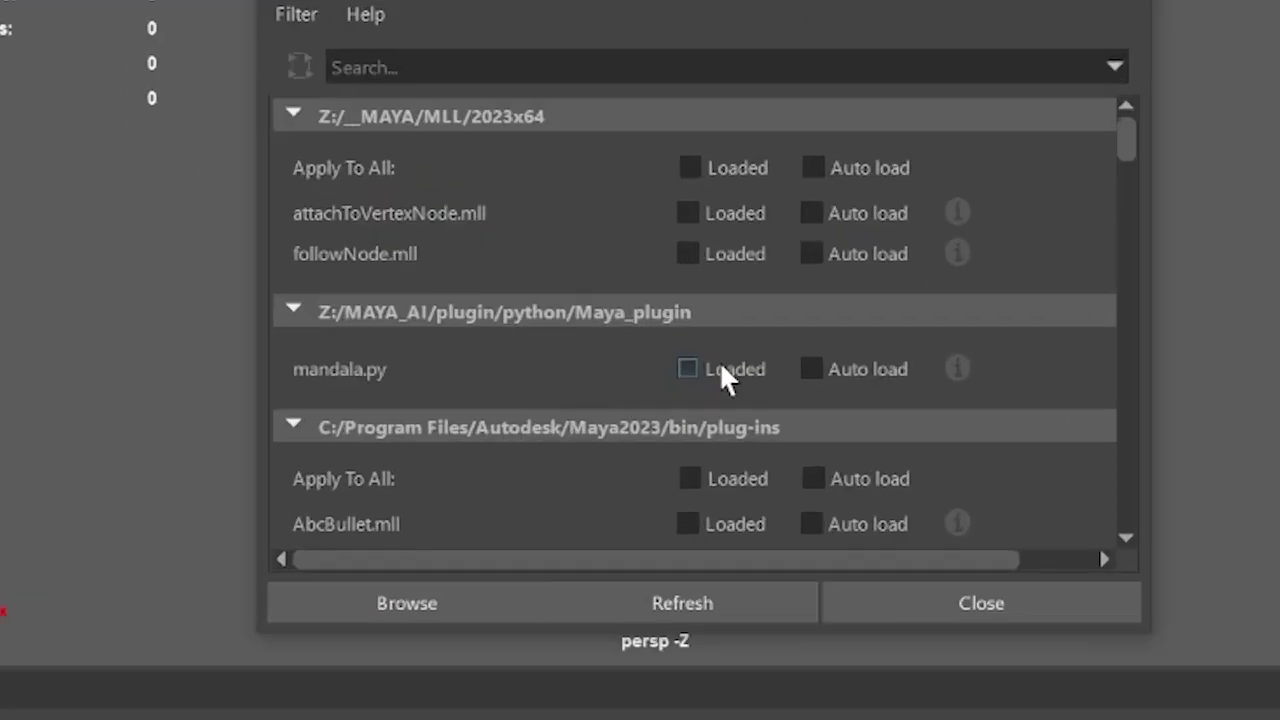
{"action": "left_click", "coordinate": [730, 355]}
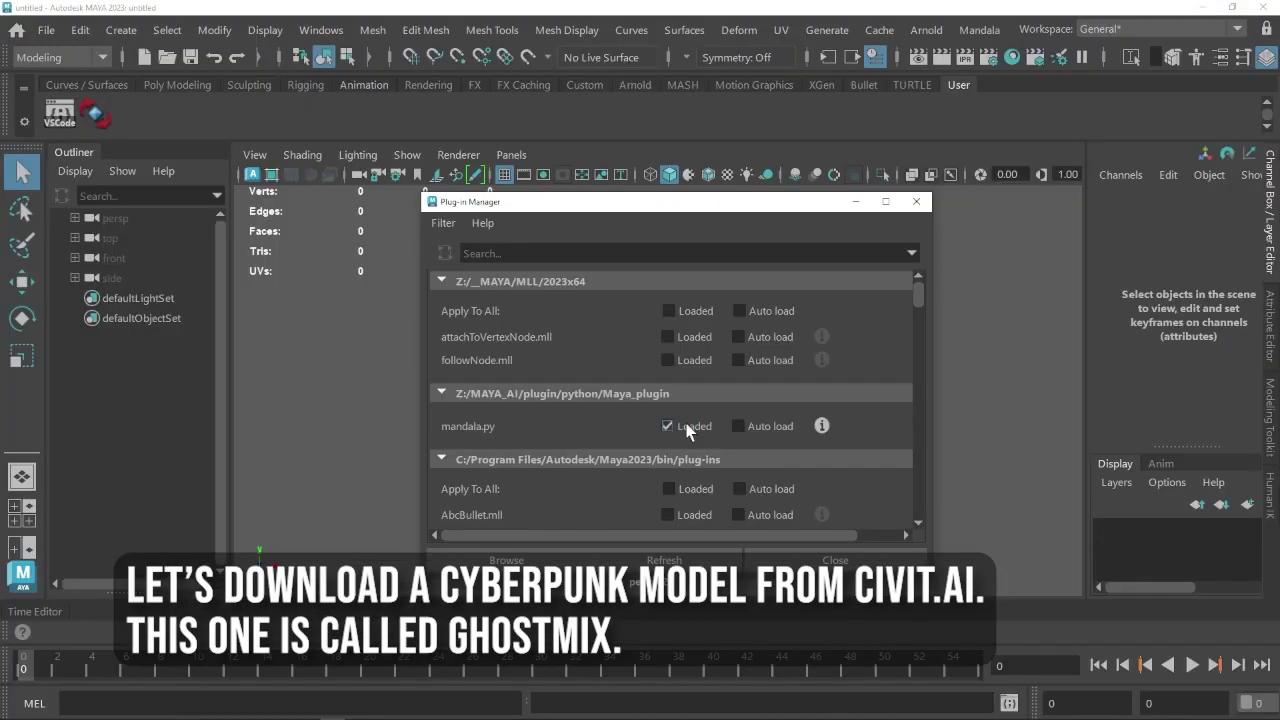
{"action": "left_click", "coordinate": [916, 201]}
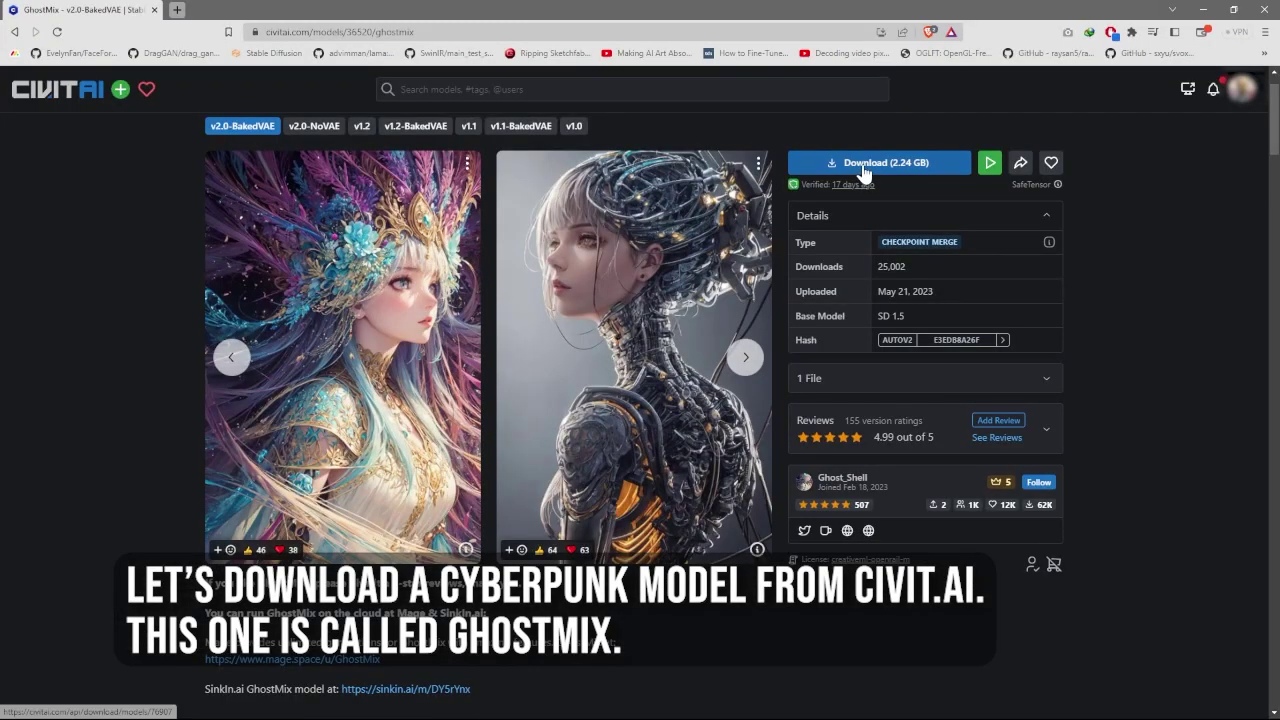
On Civitai's GhostMix page, download the v2.0-BakedVAE model into a new ghostmixv208 subfolder of the hub models folder
{"action": "left_click", "coordinate": [862, 167]}
{"action": "right_click", "coordinate": [485, 429]}
{"action": "mouse_move", "coordinate": [632, 632]}
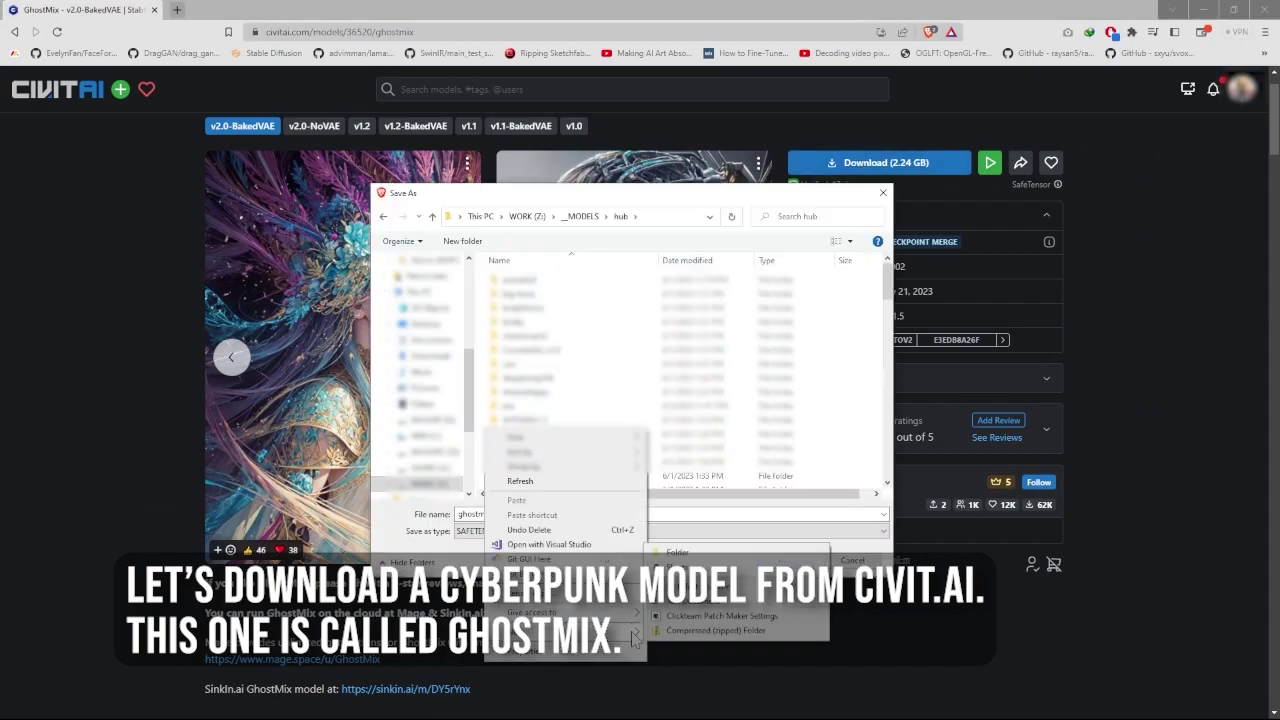
{"action": "left_click", "coordinate": [677, 552]}
{"action": "type", "text": "ghostmixv208"}
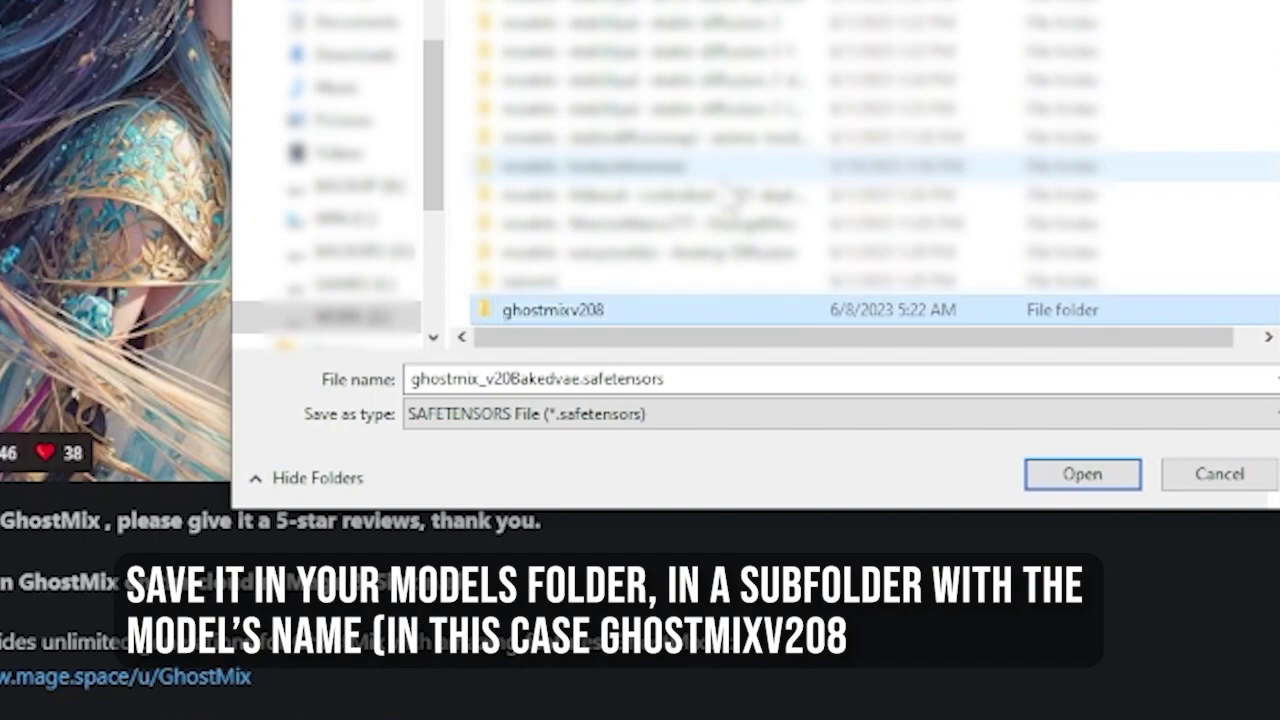
{"action": "key", "text": "Return"}
{"action": "key", "text": "Return"}
{"action": "left_click", "coordinate": [1063, 478]}
{"action": "left_click", "coordinate": [1153, 32]}
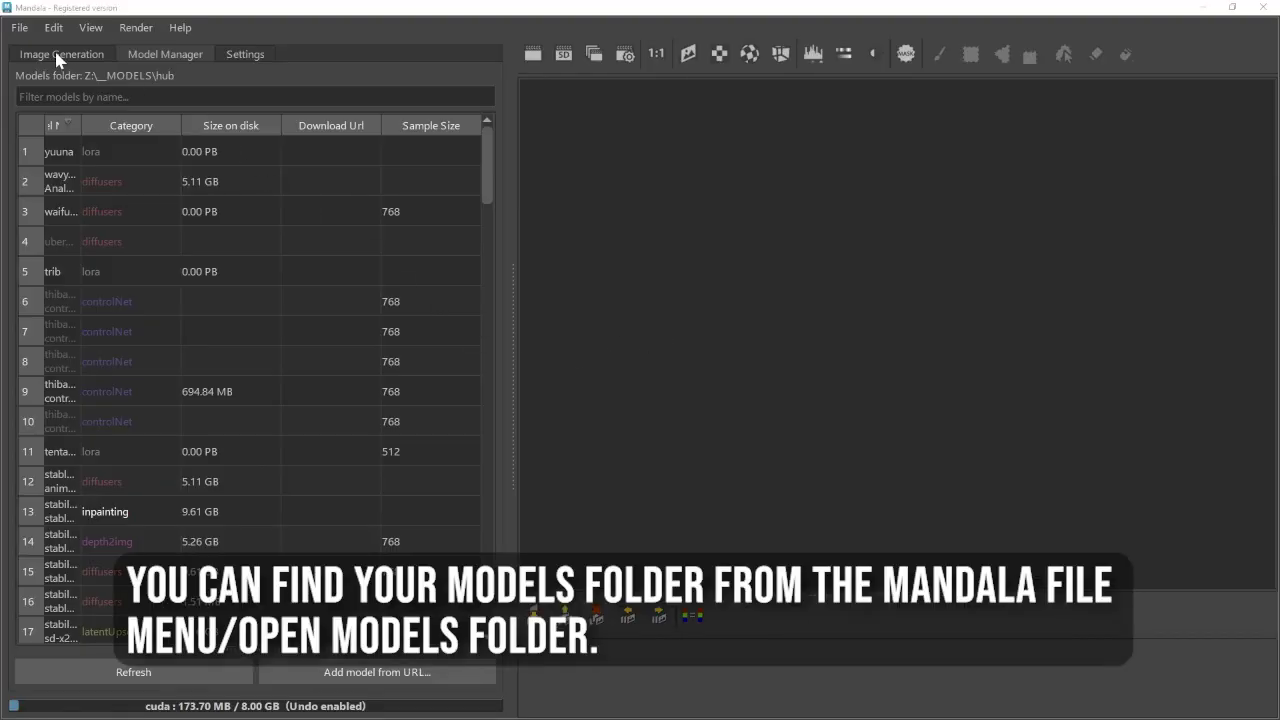
In Mandala, open the models folder, check the ghostmixv208 subfolder for the downloaded safetensors file, and close the folder window
{"action": "left_click", "coordinate": [20, 28]}
{"action": "left_click", "coordinate": [90, 198]}
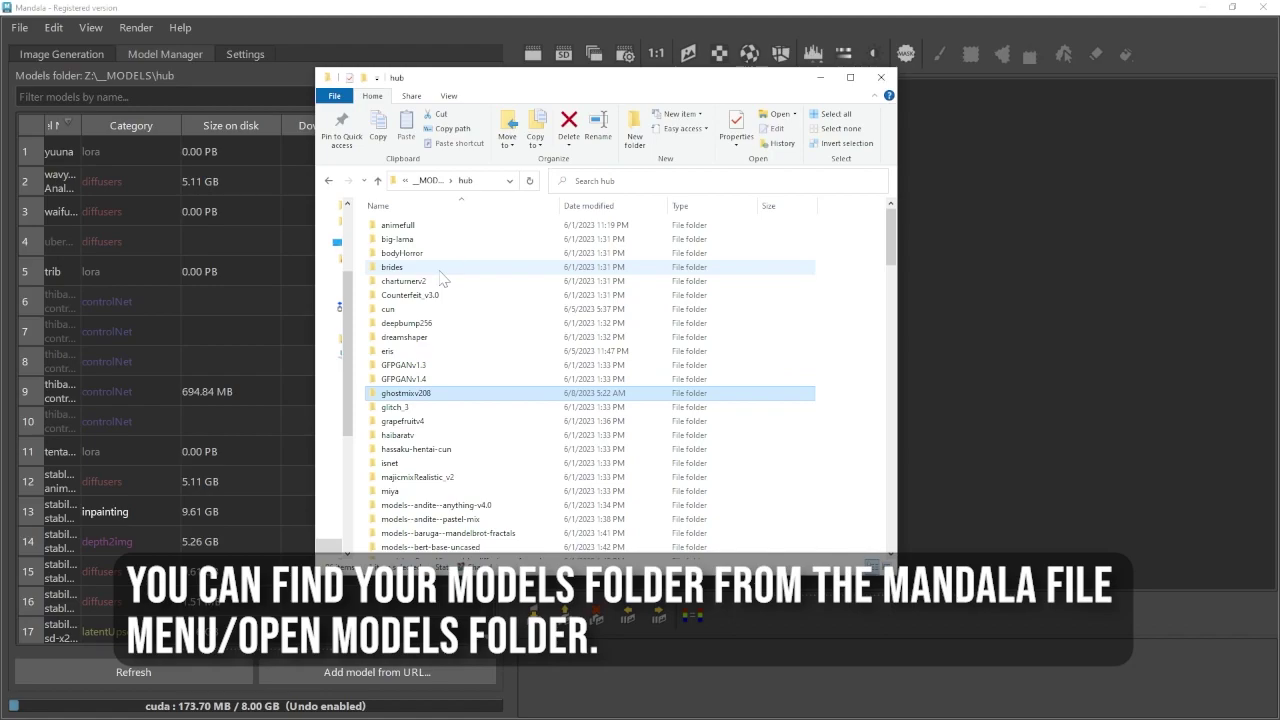
{"action": "key", "text": "Return"}
{"action": "left_click", "coordinate": [460, 228]}
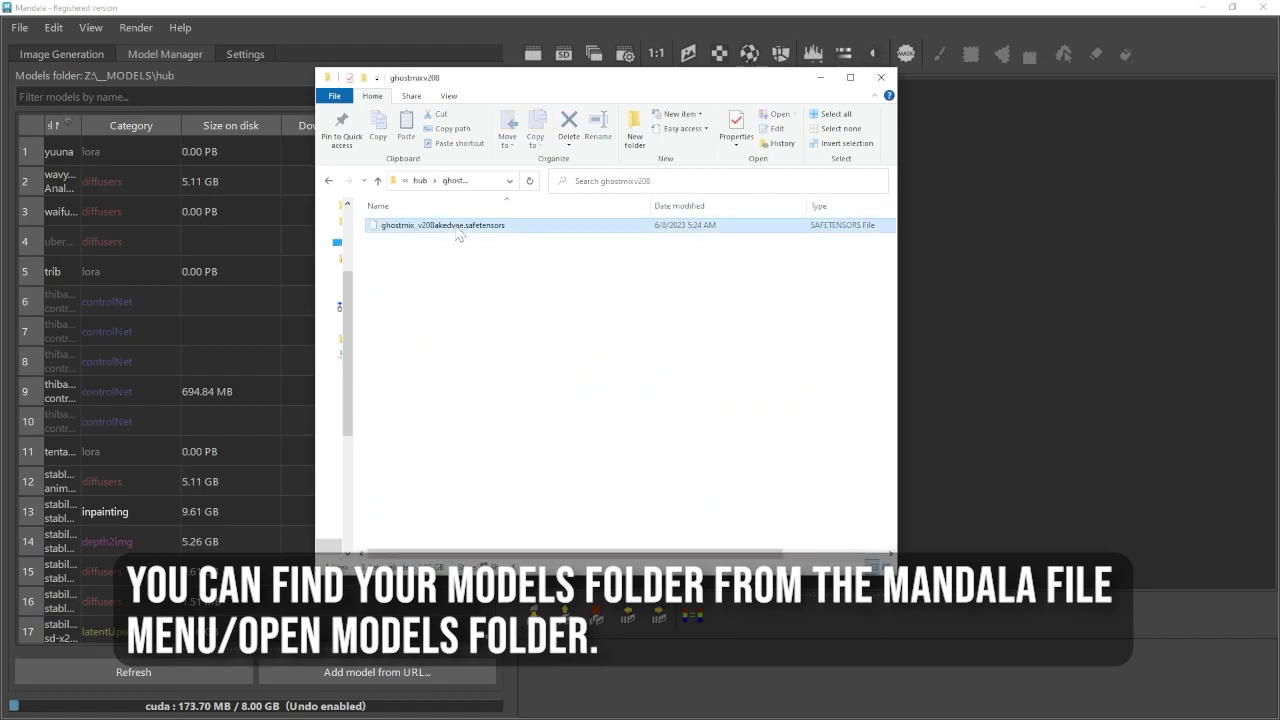
{"action": "left_click", "coordinate": [880, 80]}
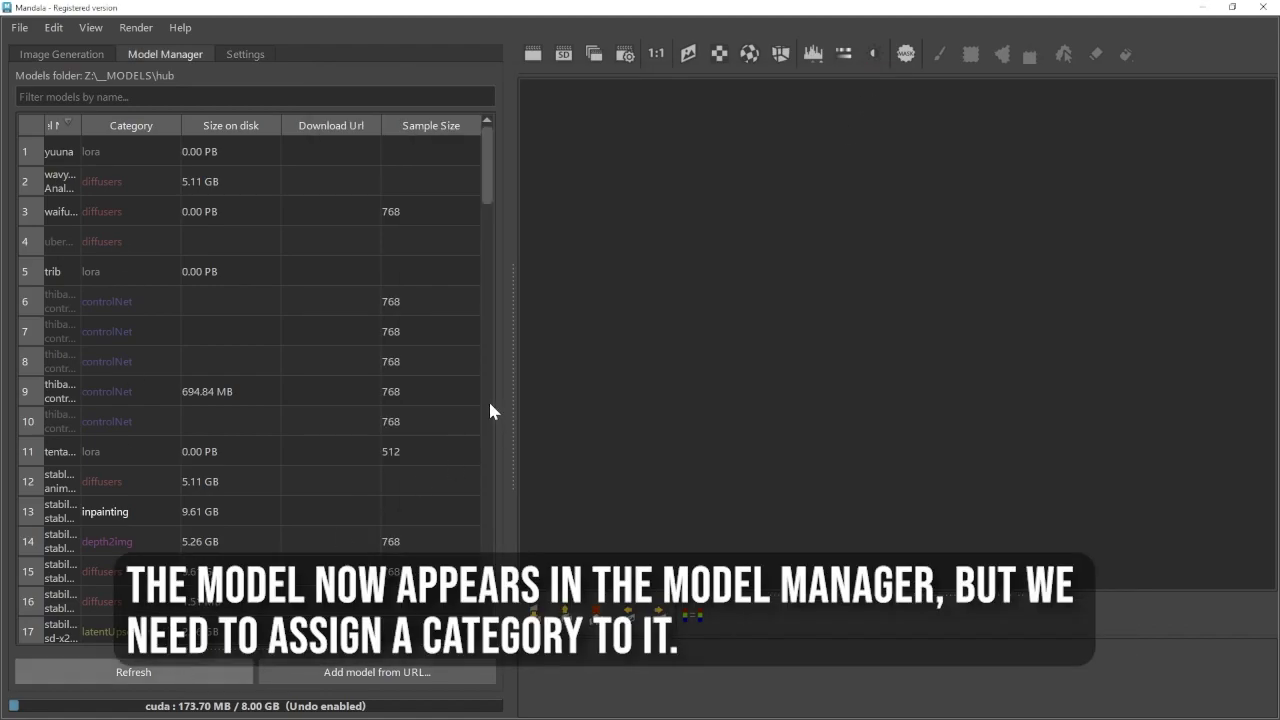
Filter the model list by "ghost" and assign the diffusers category to the ghostmixv208 model
{"action": "type", "text": "ghost"}
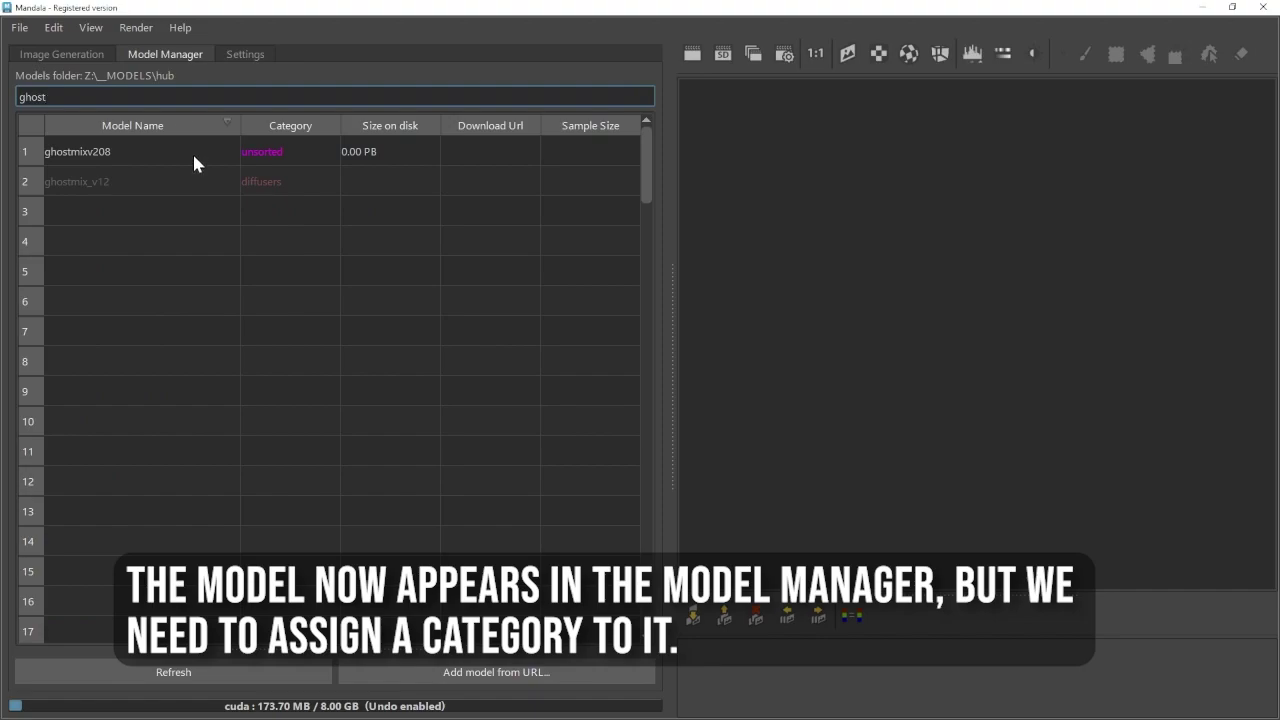
{"action": "left_click", "coordinate": [186, 153]}
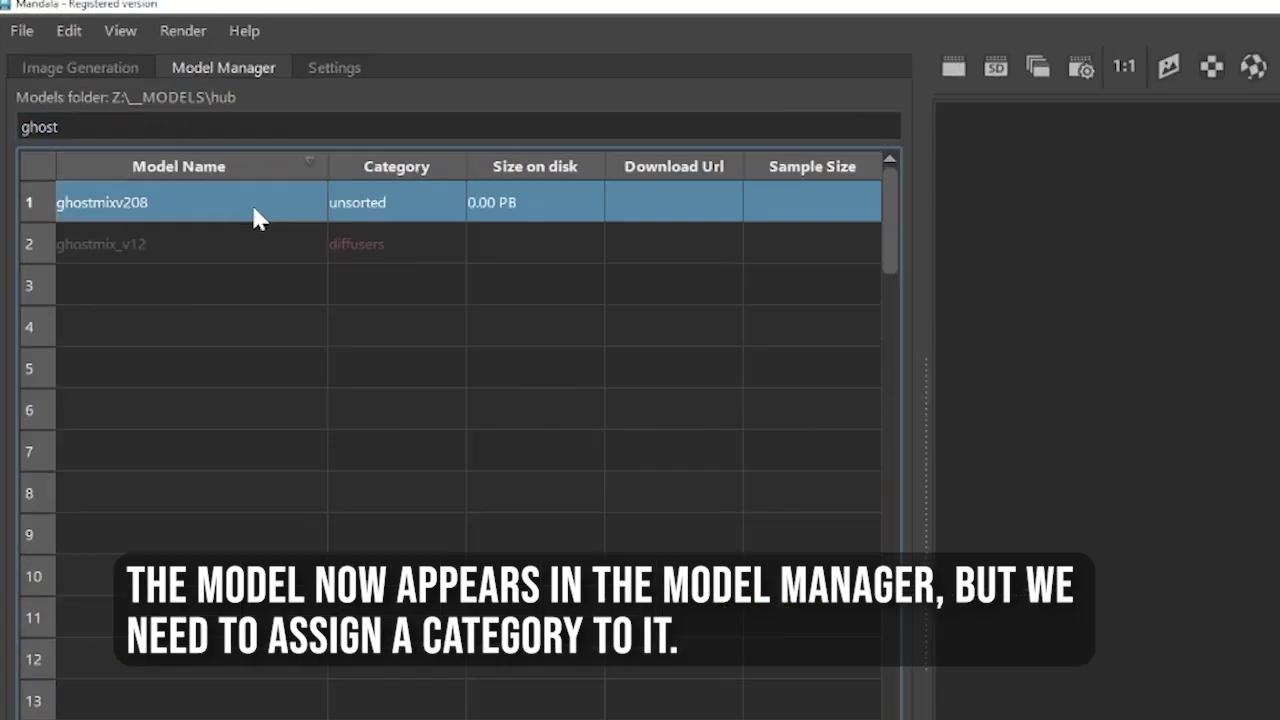
{"action": "right_click", "coordinate": [187, 156]}
{"action": "mouse_move", "coordinate": [260, 179]}
{"action": "left_click", "coordinate": [760, 318]}
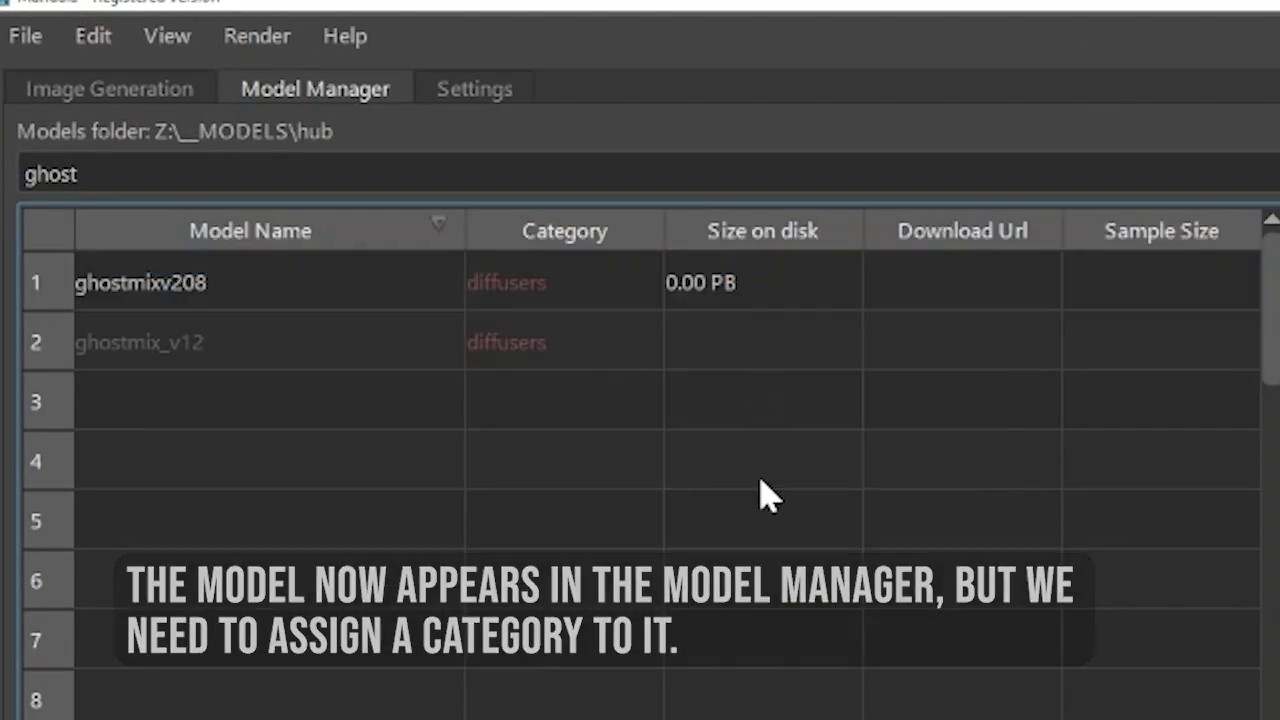
Choose ghostmixv208 as the inference model for diffusion image generation
{"action": "left_click", "coordinate": [137, 91]}
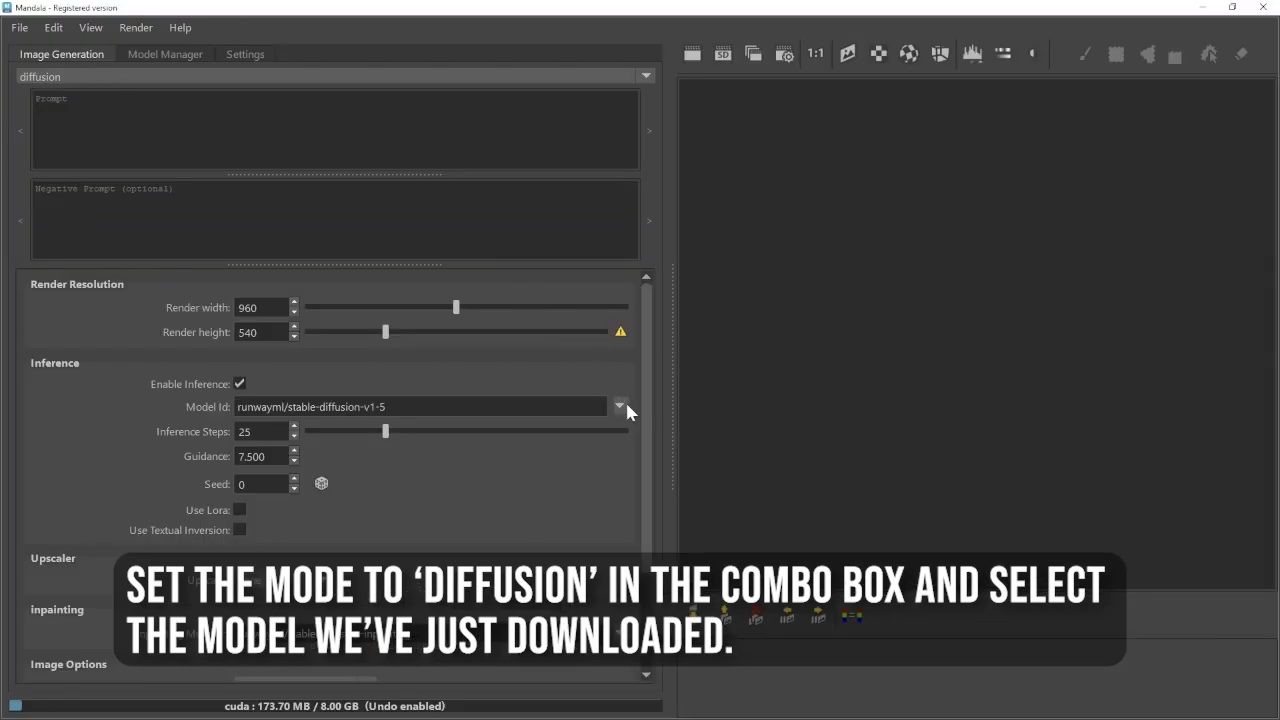
{"action": "left_click", "coordinate": [625, 404]}
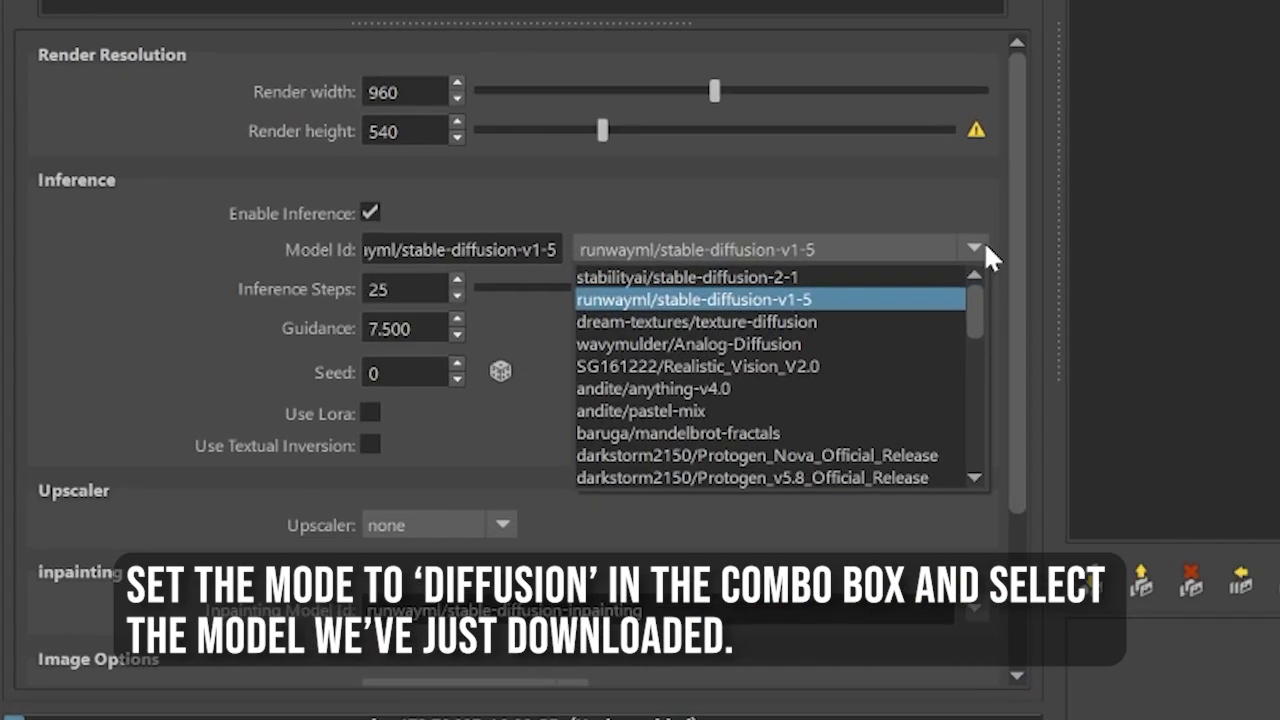
{"action": "scroll", "coordinate": [492, 500], "scroll_direction": "down", "scroll_amount": 5}
{"action": "left_click", "coordinate": [492, 550]}
Fill the prompt with the "A girl with a beanie, 1girl, teenager rebel" preset and the negative prompt with the "bad anatomy, bad proportions" preset
{"action": "left_click", "coordinate": [36, 99]}
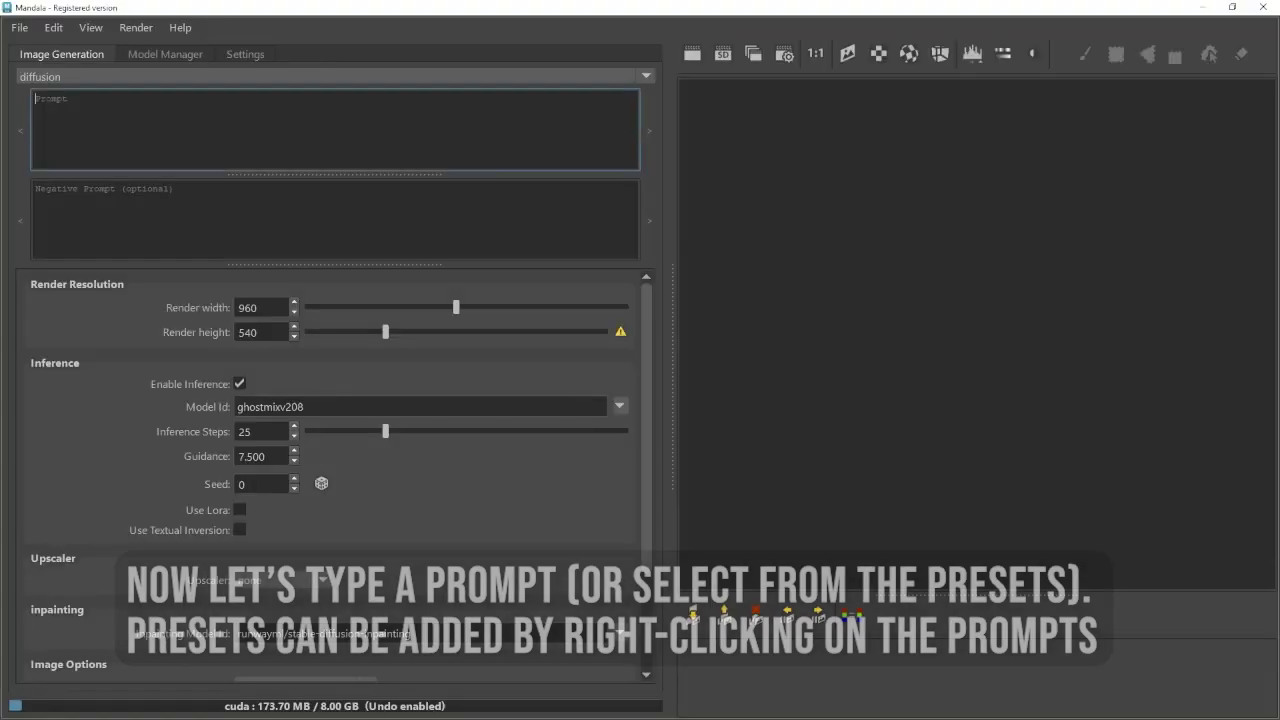
{"action": "right_click", "coordinate": [140, 104]}
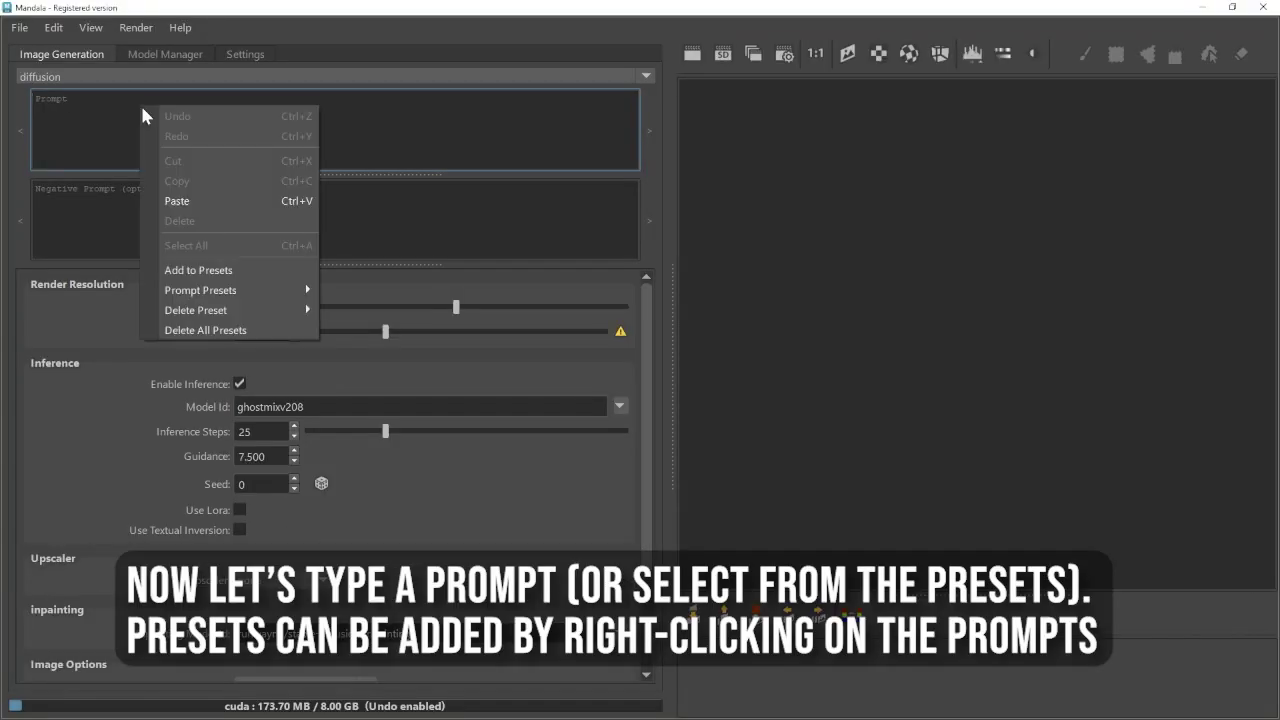
{"action": "mouse_move", "coordinate": [281, 291]}
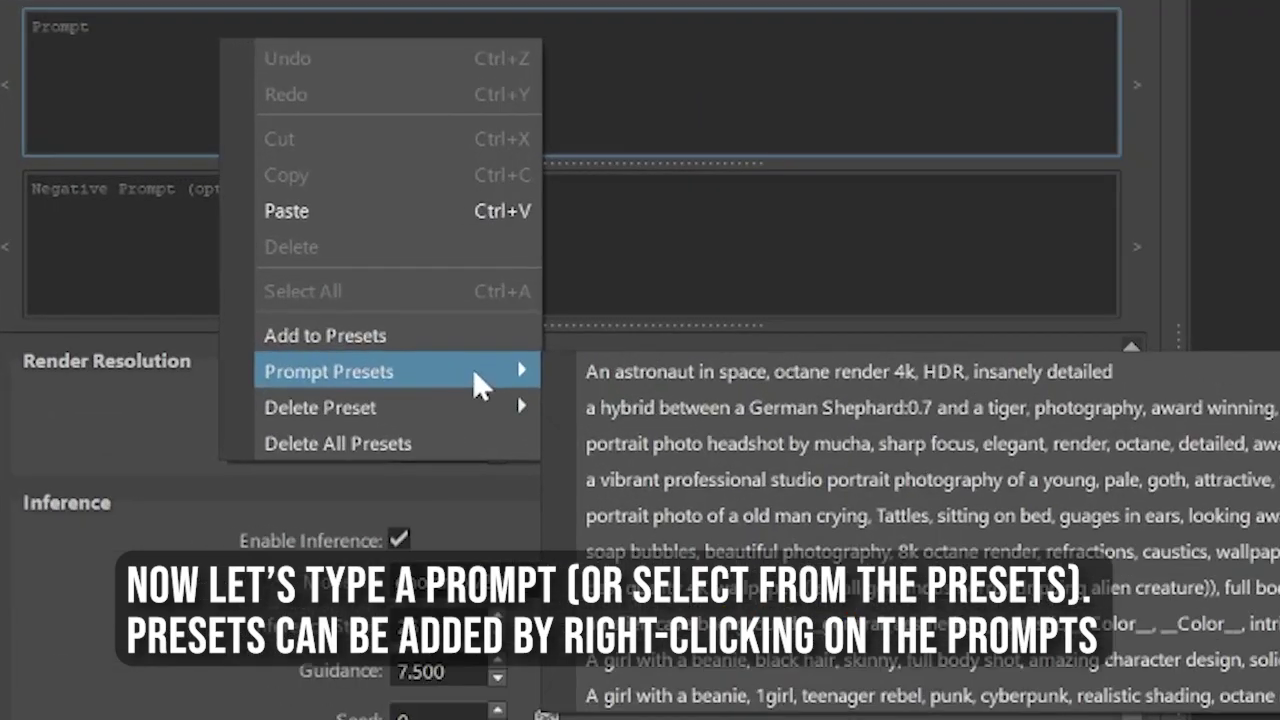
{"action": "left_click", "coordinate": [790, 693]}
{"action": "left_click", "coordinate": [229, 240]}
{"action": "right_click", "coordinate": [229, 240]}
{"action": "mouse_move", "coordinate": [330, 572]}
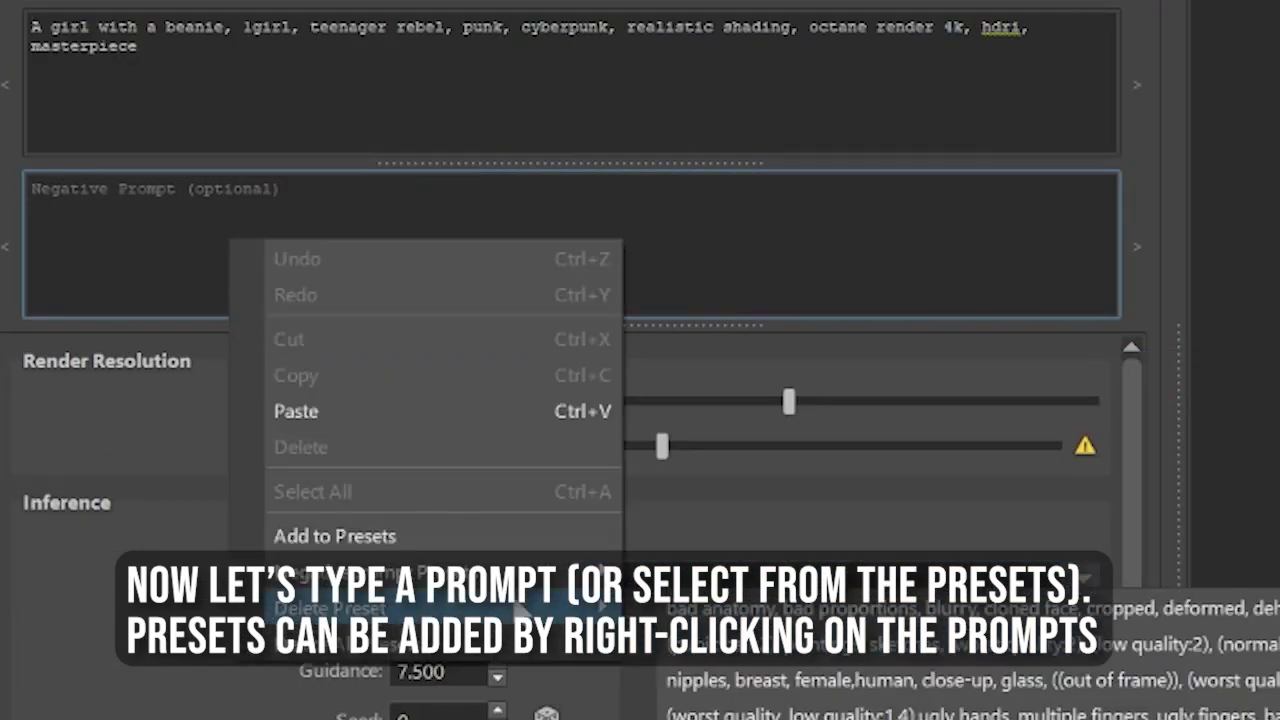
{"action": "left_click", "coordinate": [760, 572]}
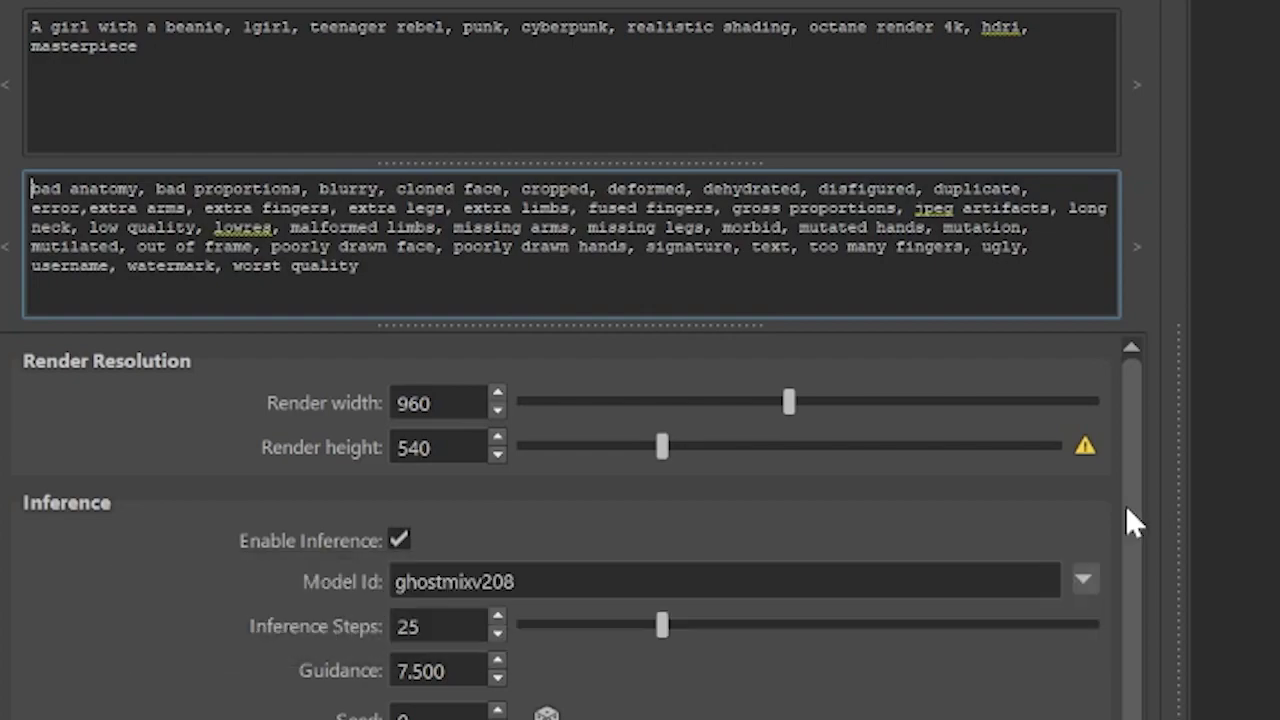
Set the render resolution to 2048 wide by 2048 high
{"action": "double_click", "coordinate": [415, 403]}
{"action": "type", "text": "2048"}
{"action": "key", "text": "Tab"}
{"action": "type", "text": "2048"}
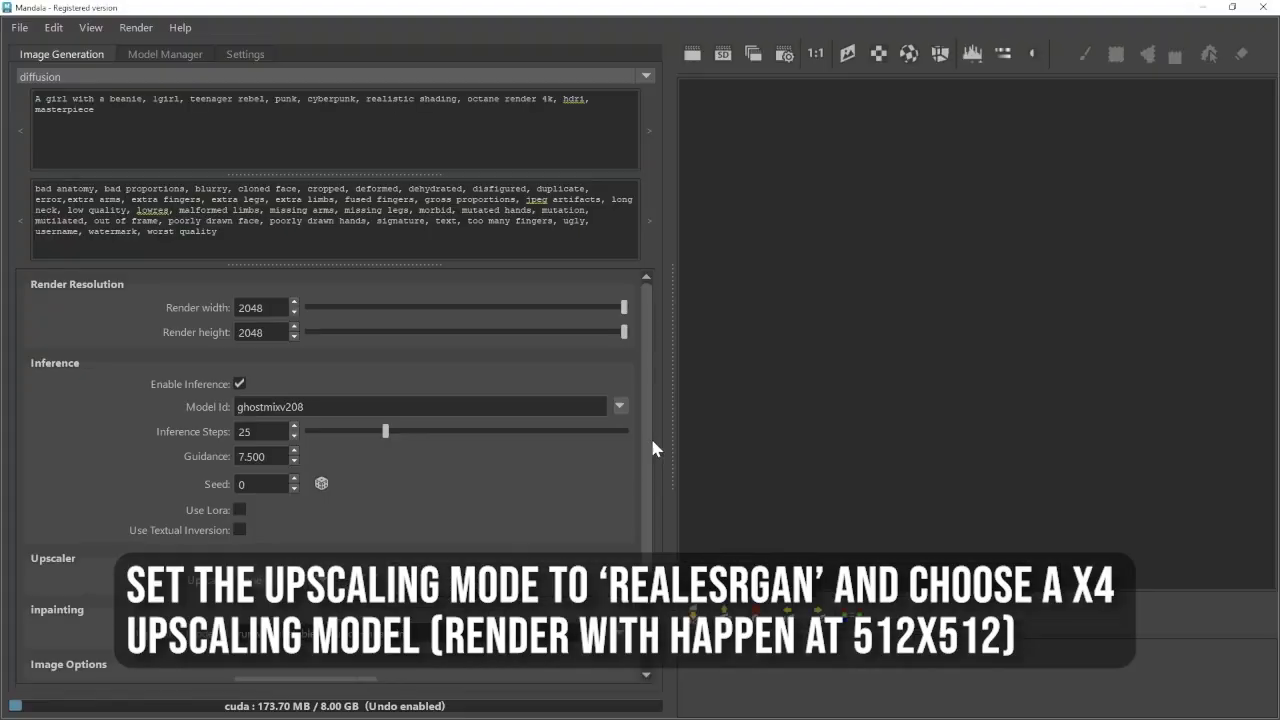
Set the upscaler to RealESRGAN with the RealESRGAN_x4plus_anime_6B model
{"action": "scroll", "coordinate": [645, 480], "scroll_direction": "down", "scroll_amount": 5}
{"action": "left_click", "coordinate": [296, 446]}
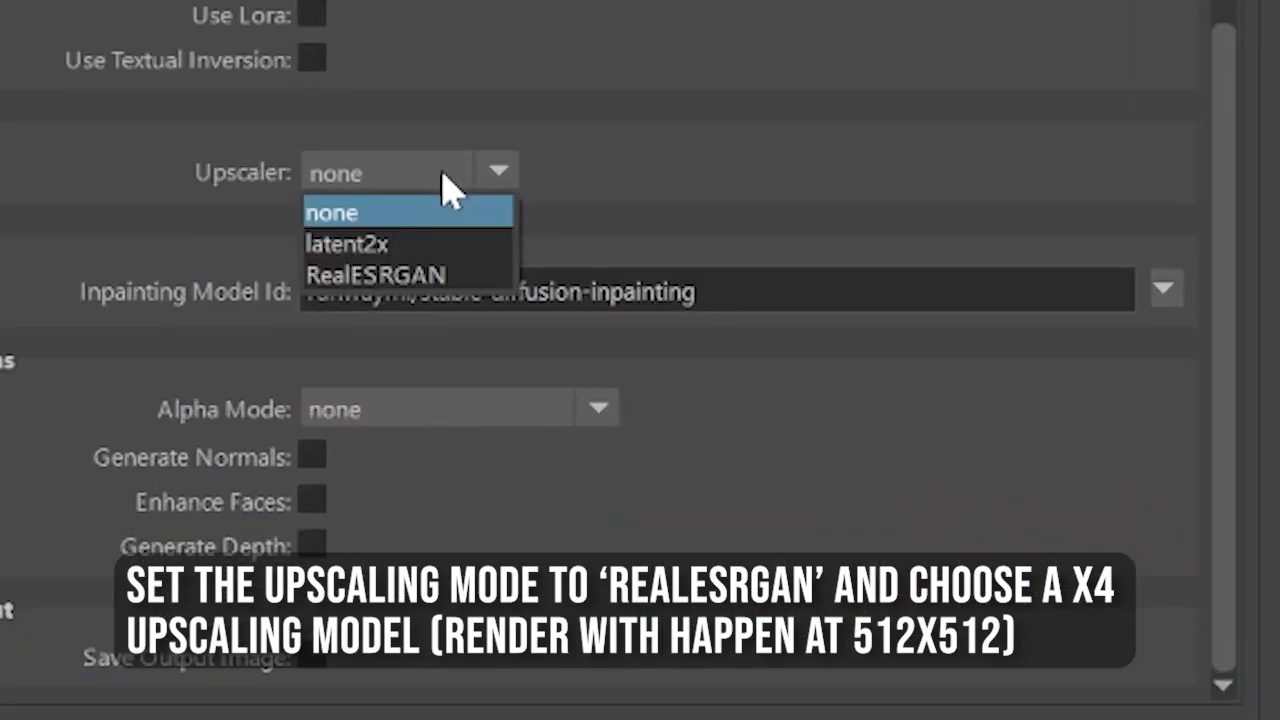
{"action": "left_click", "coordinate": [292, 494]}
{"action": "left_click", "coordinate": [1170, 230]}
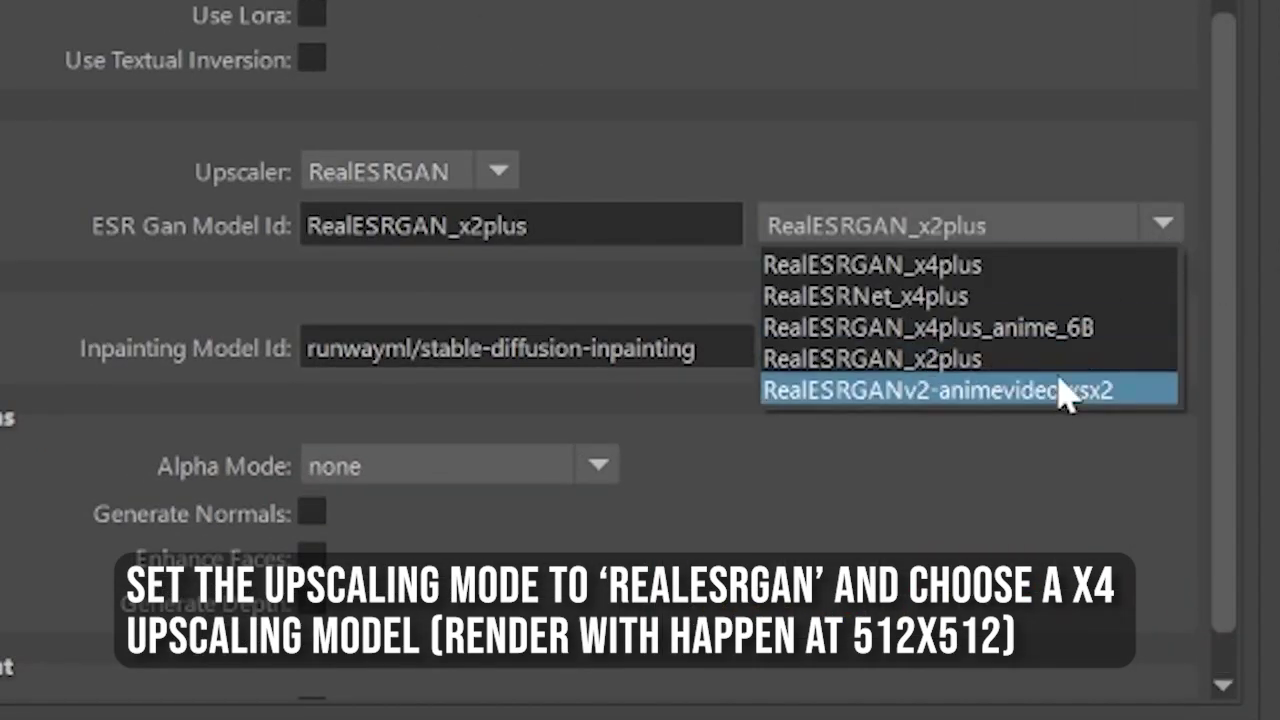
{"action": "left_click", "coordinate": [1040, 328]}
Set the alpha mode to dichotomousImageSeg and render the image
{"action": "scroll", "coordinate": [1212, 370], "scroll_direction": "down", "scroll_amount": 1}
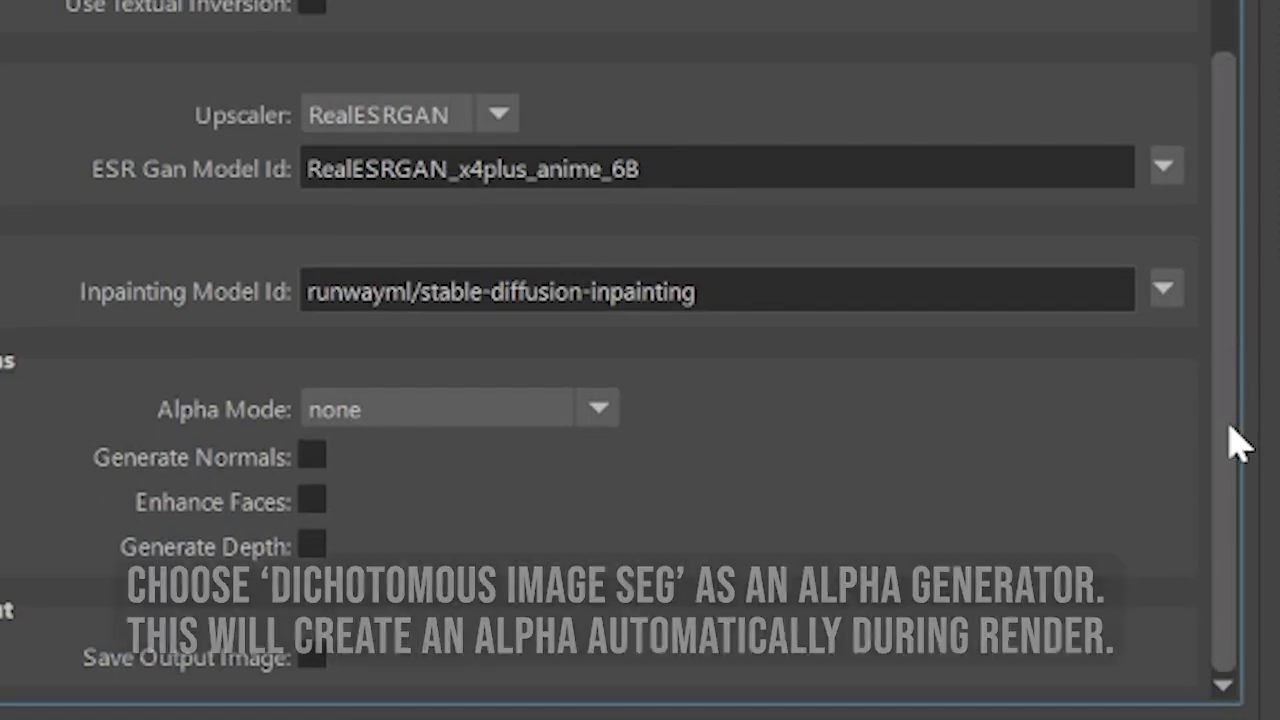
{"action": "left_click", "coordinate": [411, 426]}
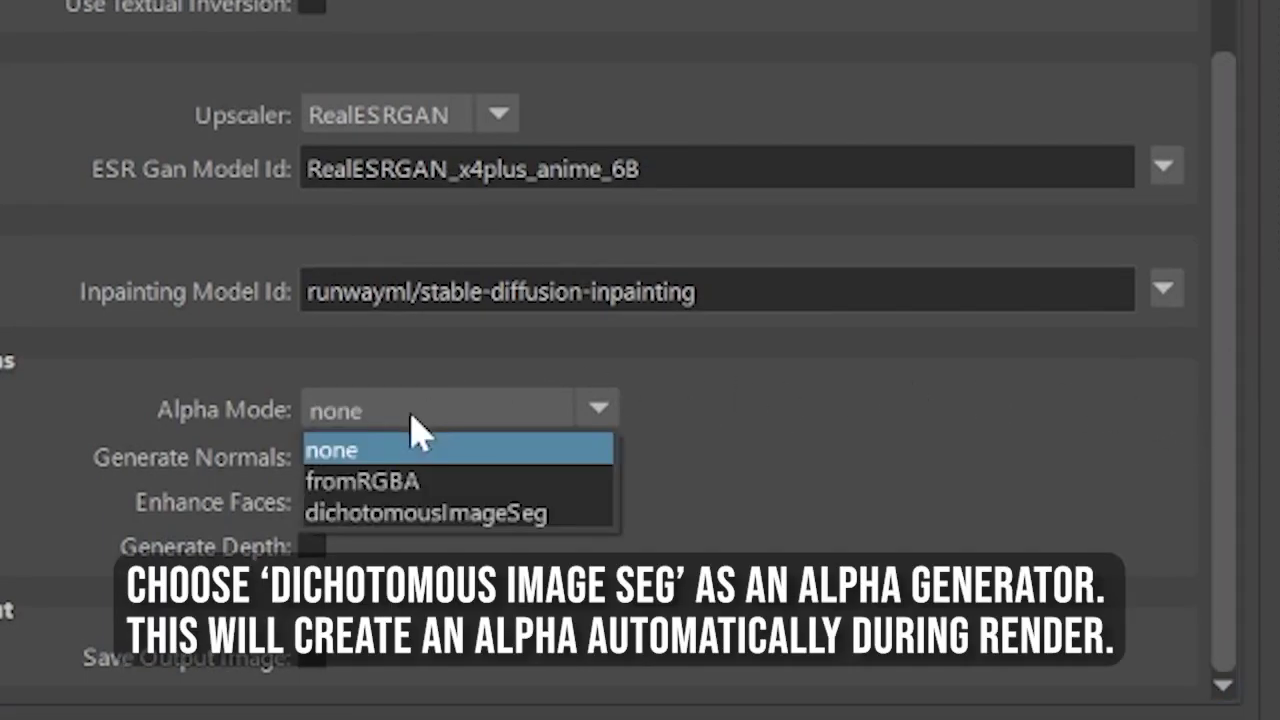
{"action": "left_click", "coordinate": [436, 521]}
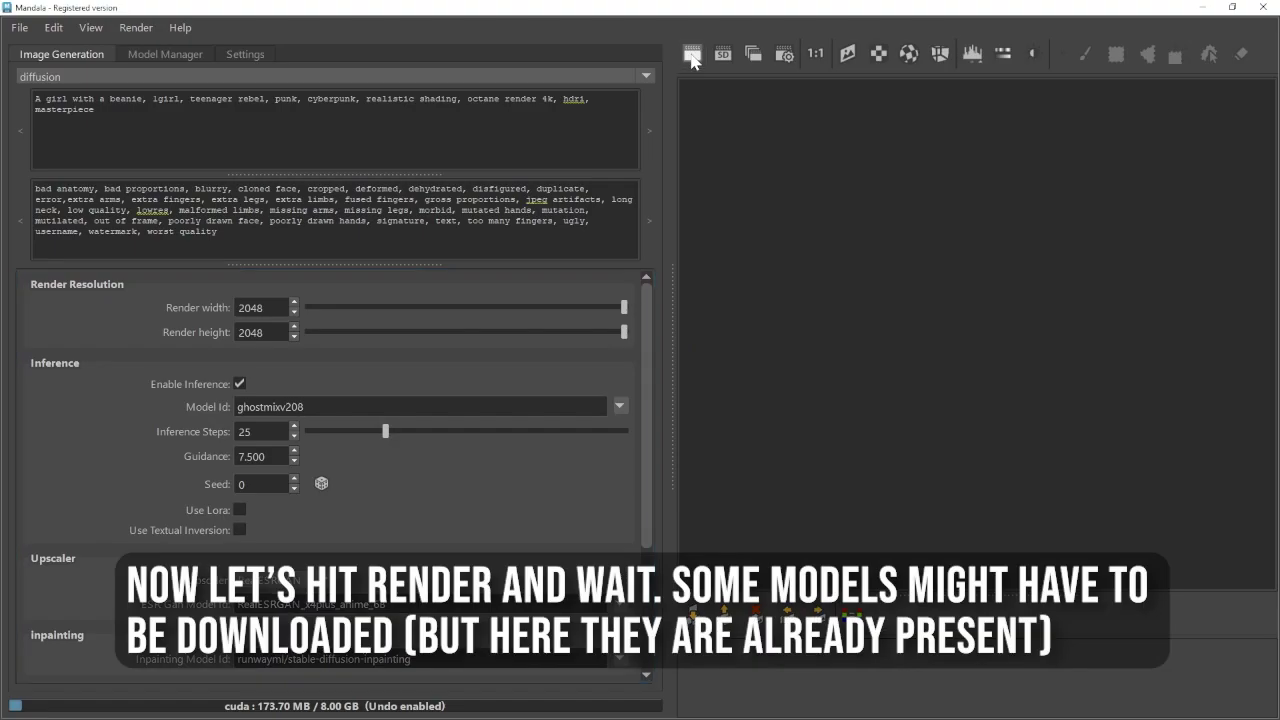
{"action": "left_click", "coordinate": [519, 57]}
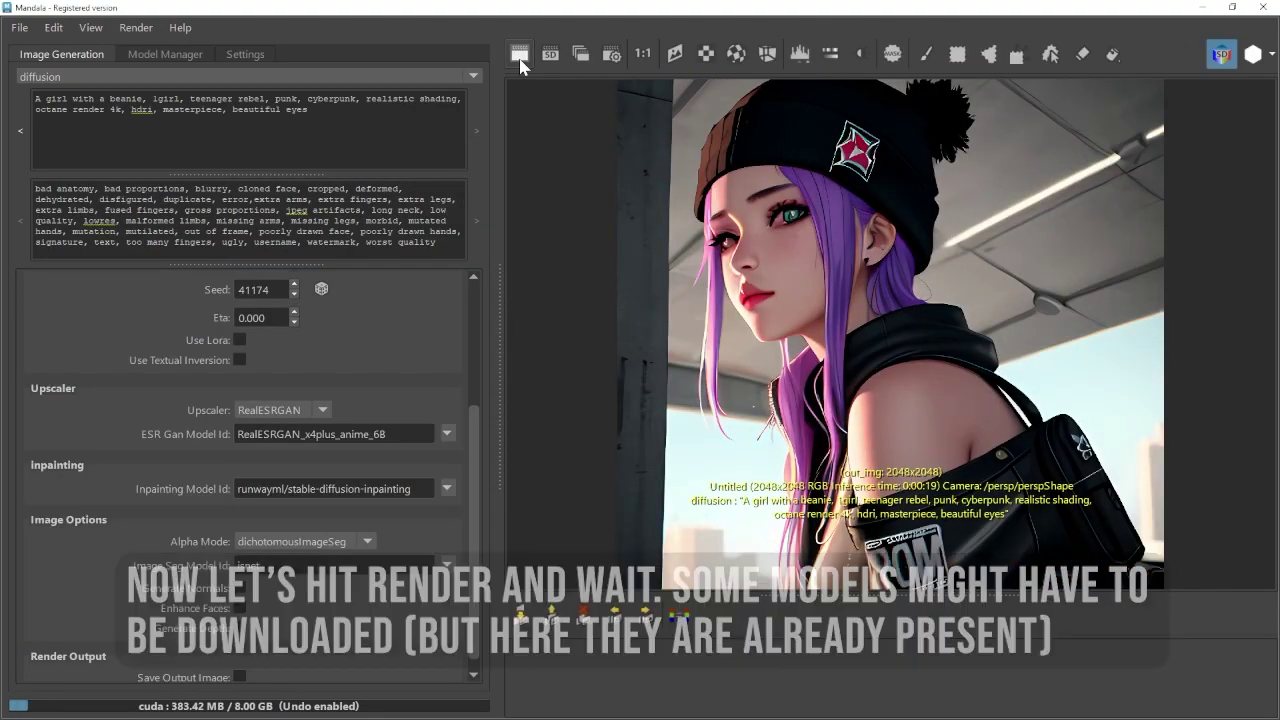
Check the rendered image's alpha and touch it up with the brush tool, previewing the girl with her background masked out
{"action": "scroll", "coordinate": [805, 268], "scroll_direction": "down", "scroll_amount": 1}
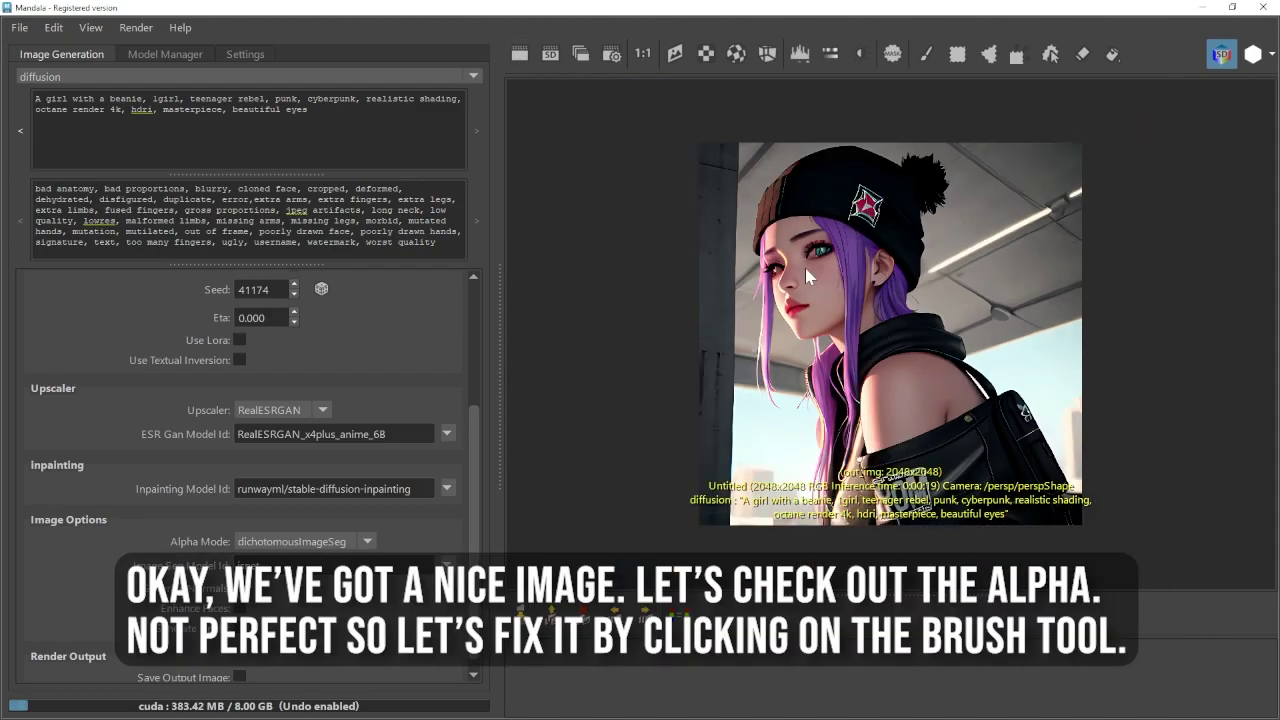
{"action": "left_click", "coordinate": [1253, 55]}
{"action": "left_click", "coordinate": [926, 55]}
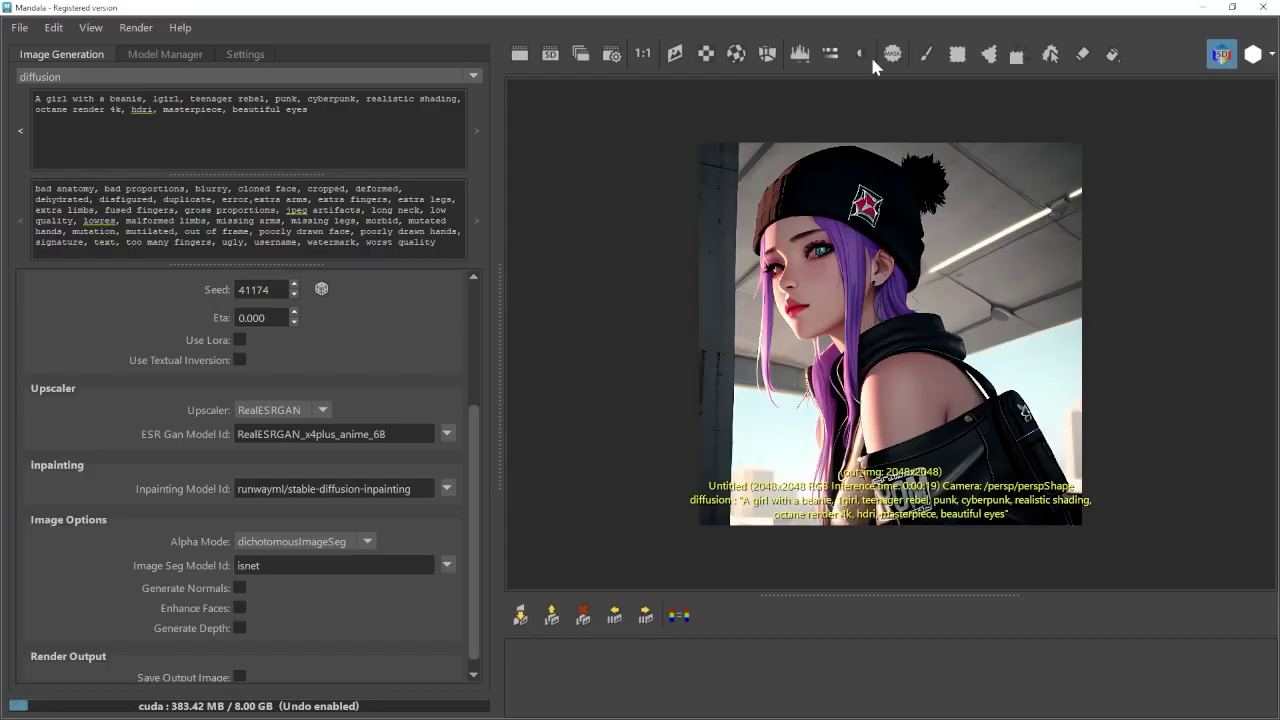
{"action": "left_click", "coordinate": [890, 56]}
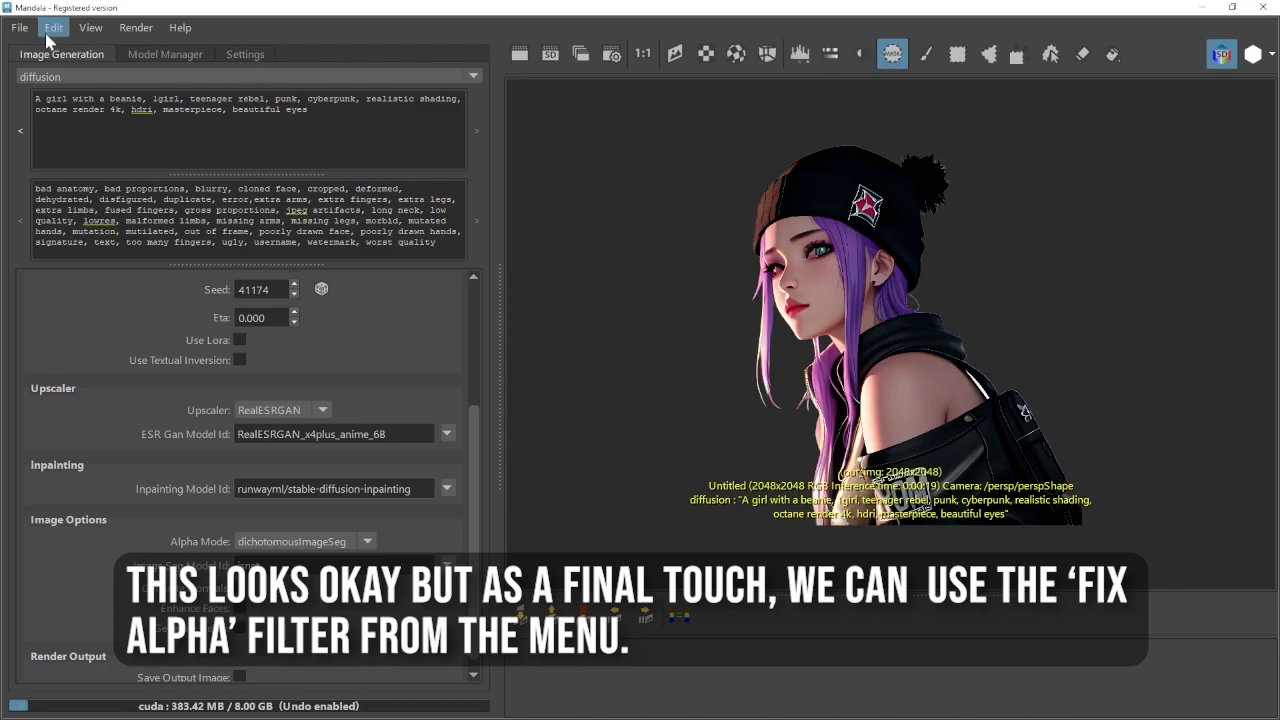
Apply the Fix Alpha filter to the image with a slightly increased fringe size
{"action": "left_click", "coordinate": [53, 27]}
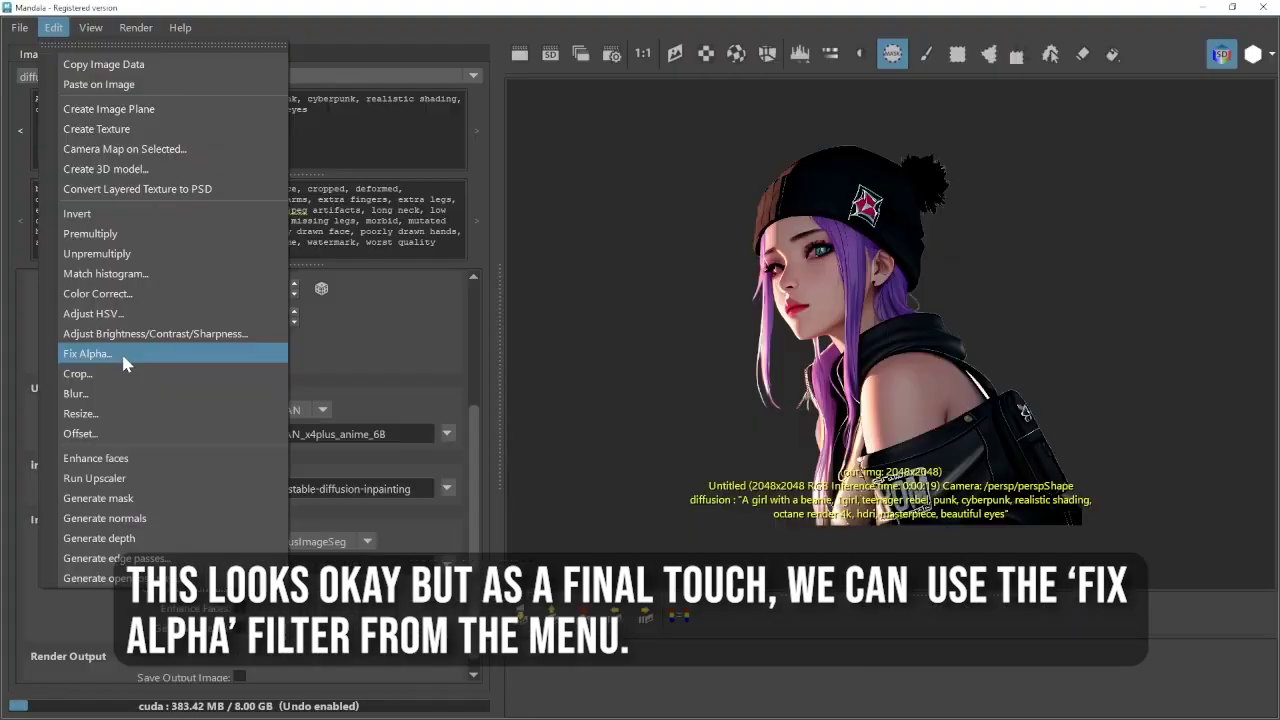
{"action": "left_click", "coordinate": [123, 355]}
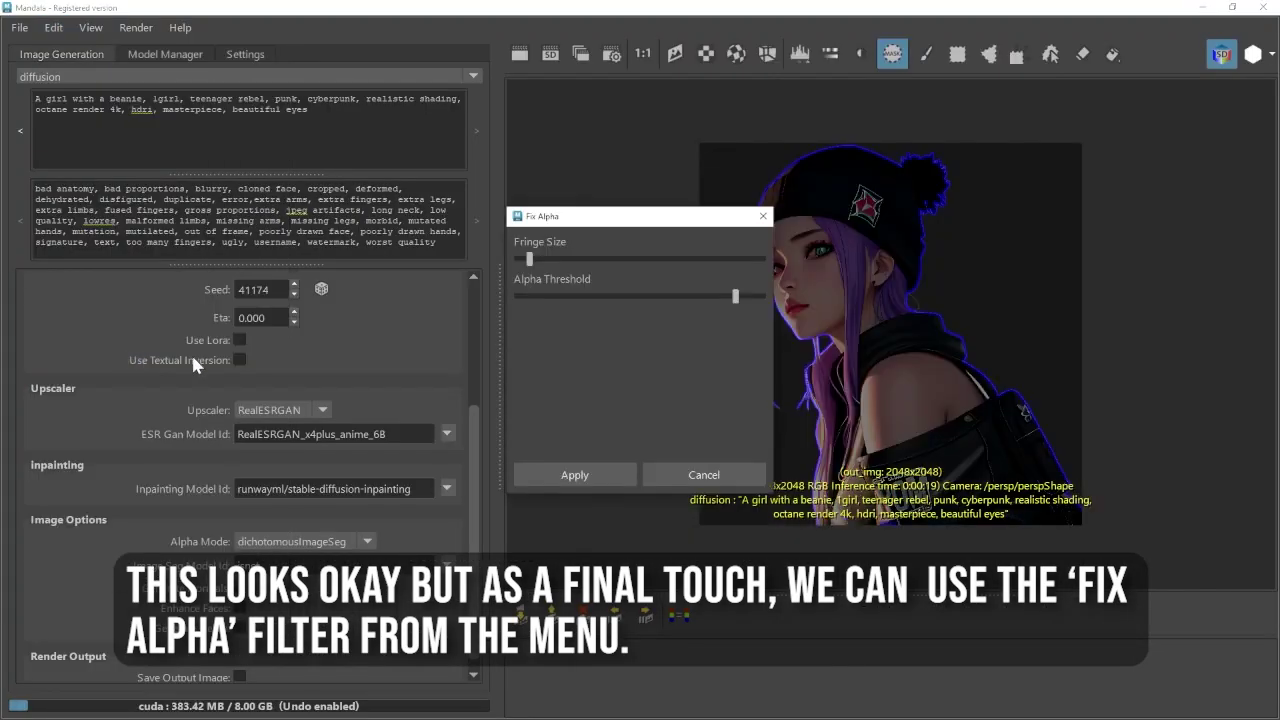
{"action": "left_click", "coordinate": [553, 470]}
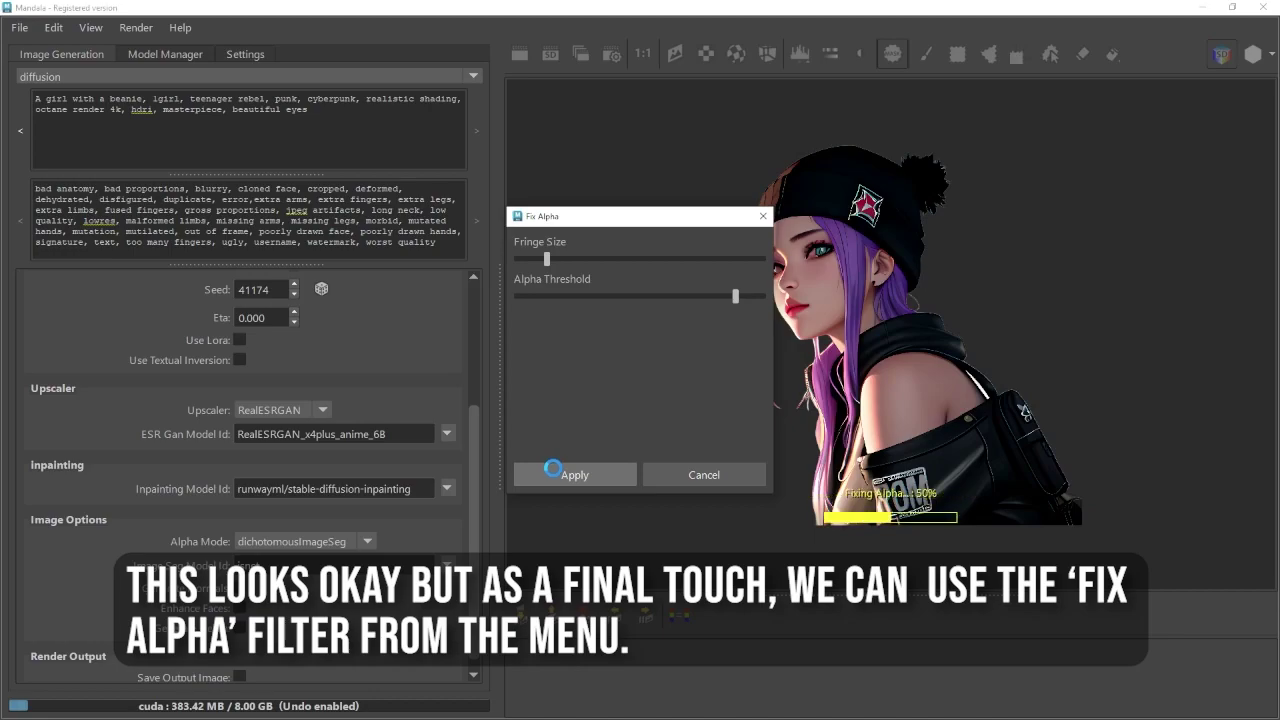
Generate a depth map from the girl image and check its depth and mask passes before returning to the color image
{"action": "scroll", "coordinate": [839, 322], "scroll_direction": "up", "scroll_amount": 3}
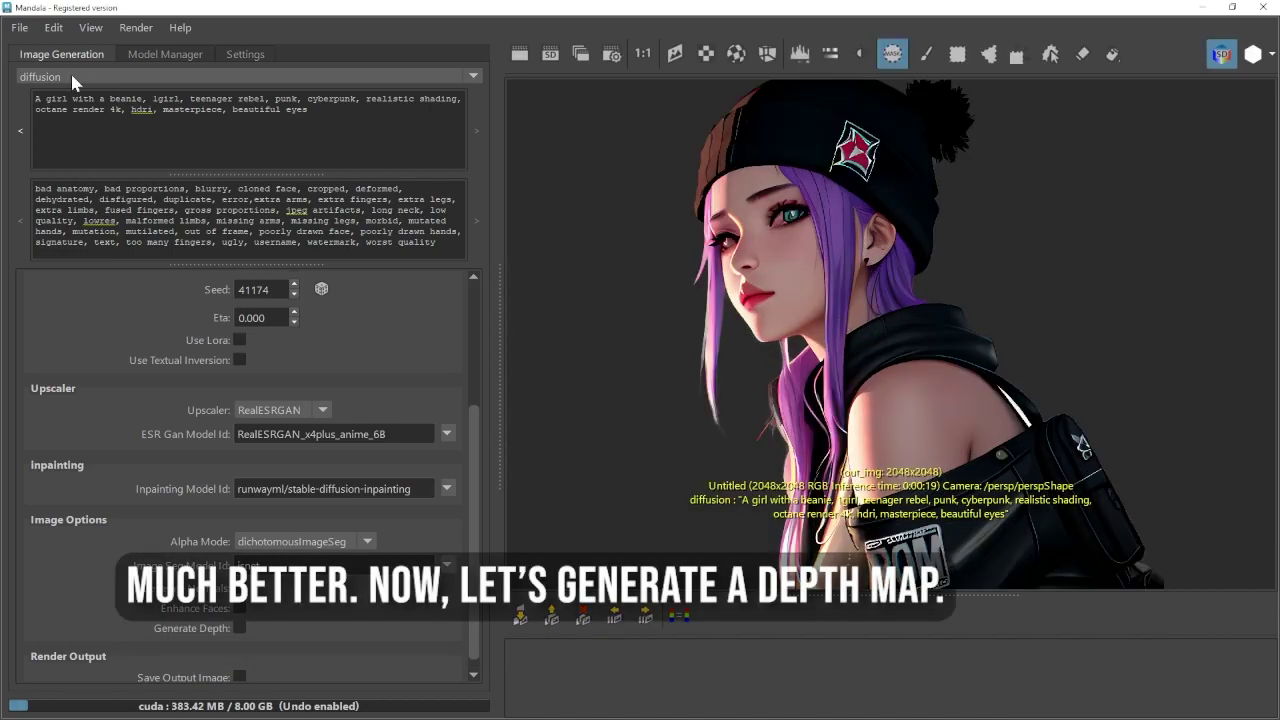
{"action": "left_click", "coordinate": [53, 28]}
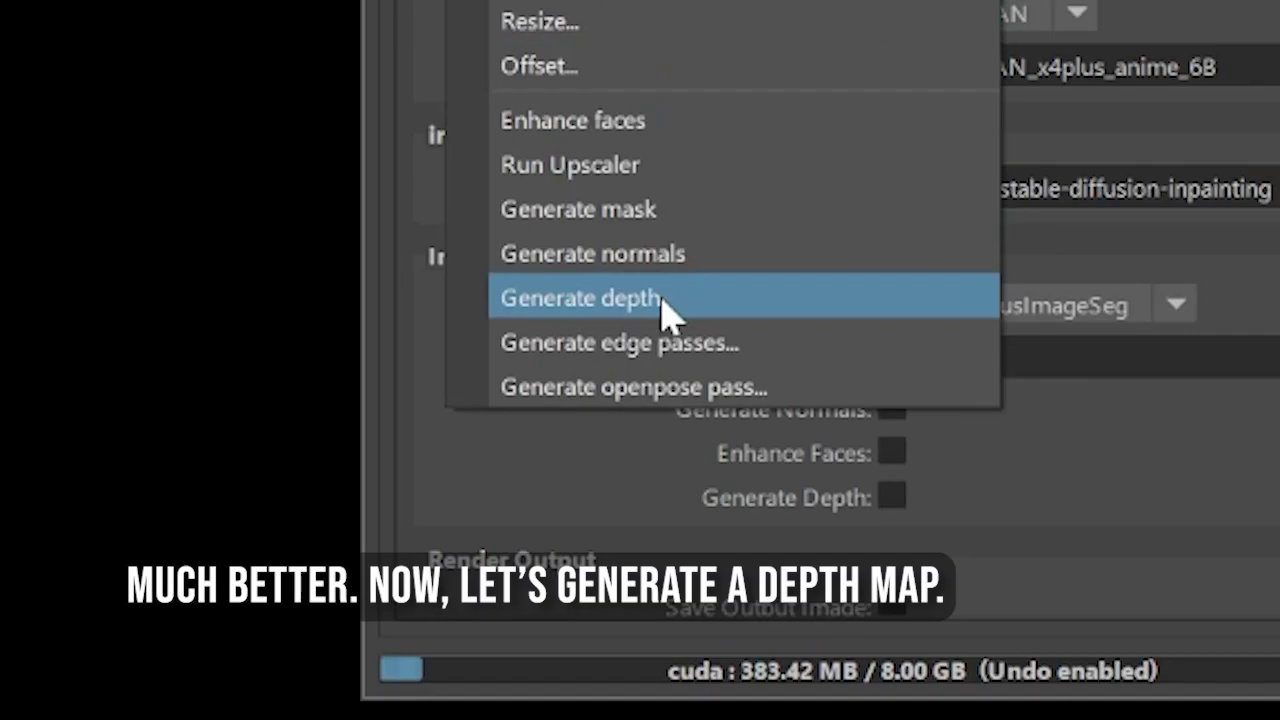
{"action": "left_click", "coordinate": [665, 300]}
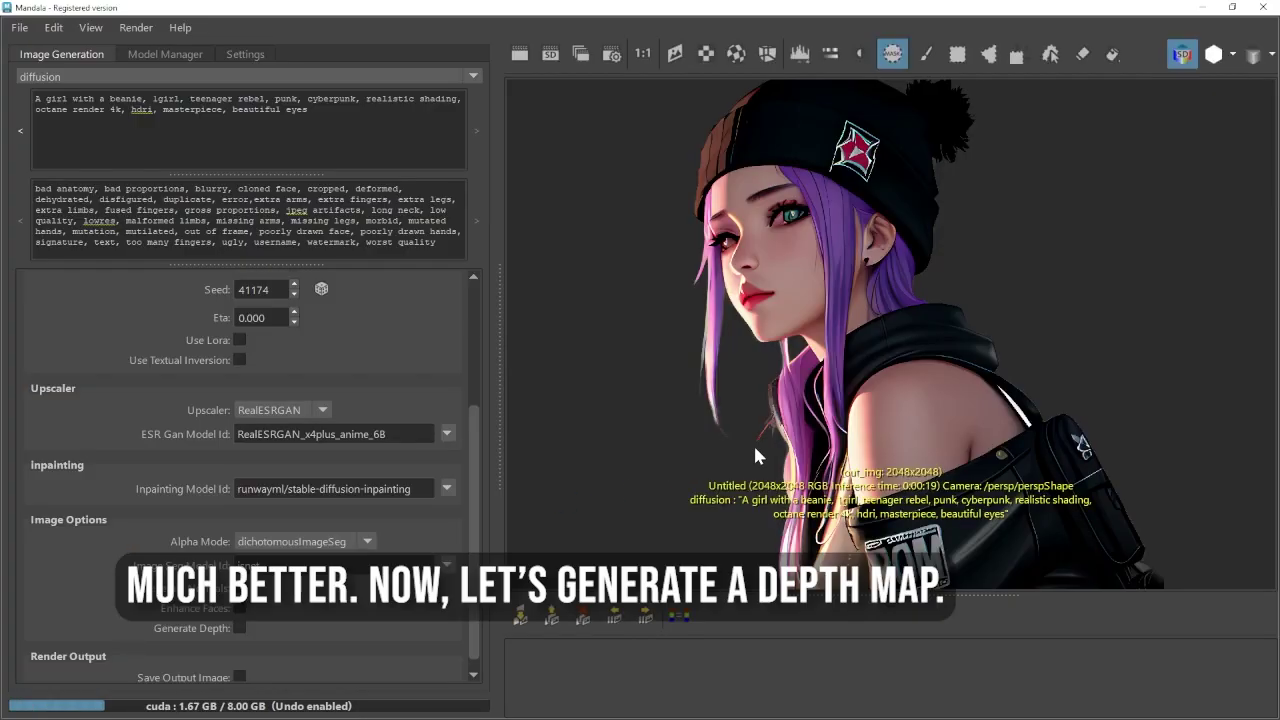
{"action": "left_click", "coordinate": [1253, 57]}
{"action": "left_click", "coordinate": [1212, 56]}
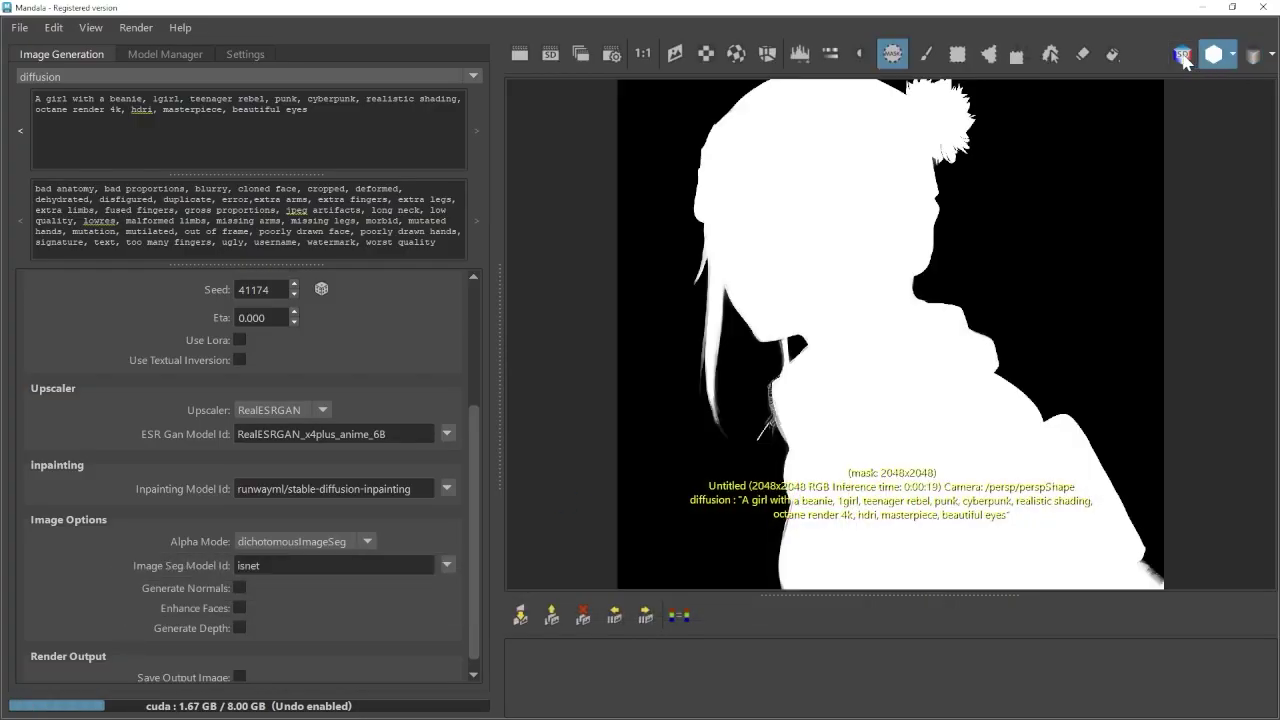
{"action": "left_click", "coordinate": [1181, 56]}
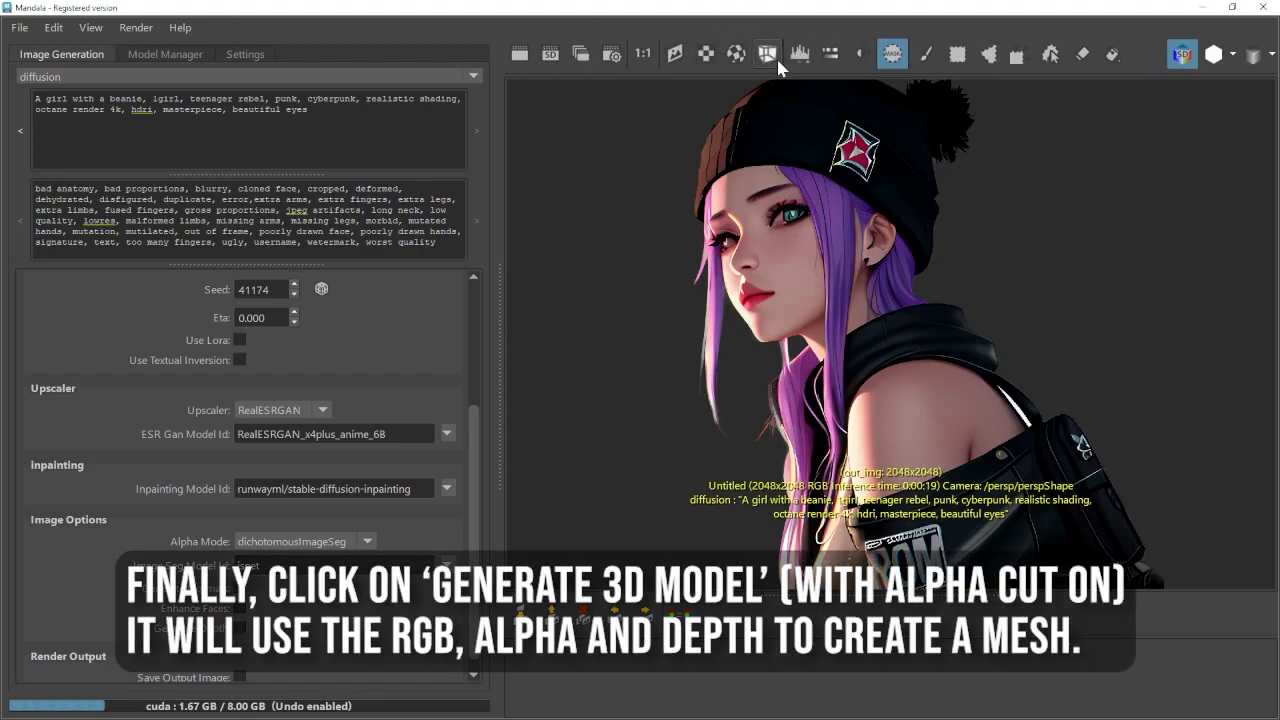
Create a 3D model from the girl image with Alpha Cut enabled, saving the image as beanie_girl2.png
{"action": "left_click", "coordinate": [777, 62]}
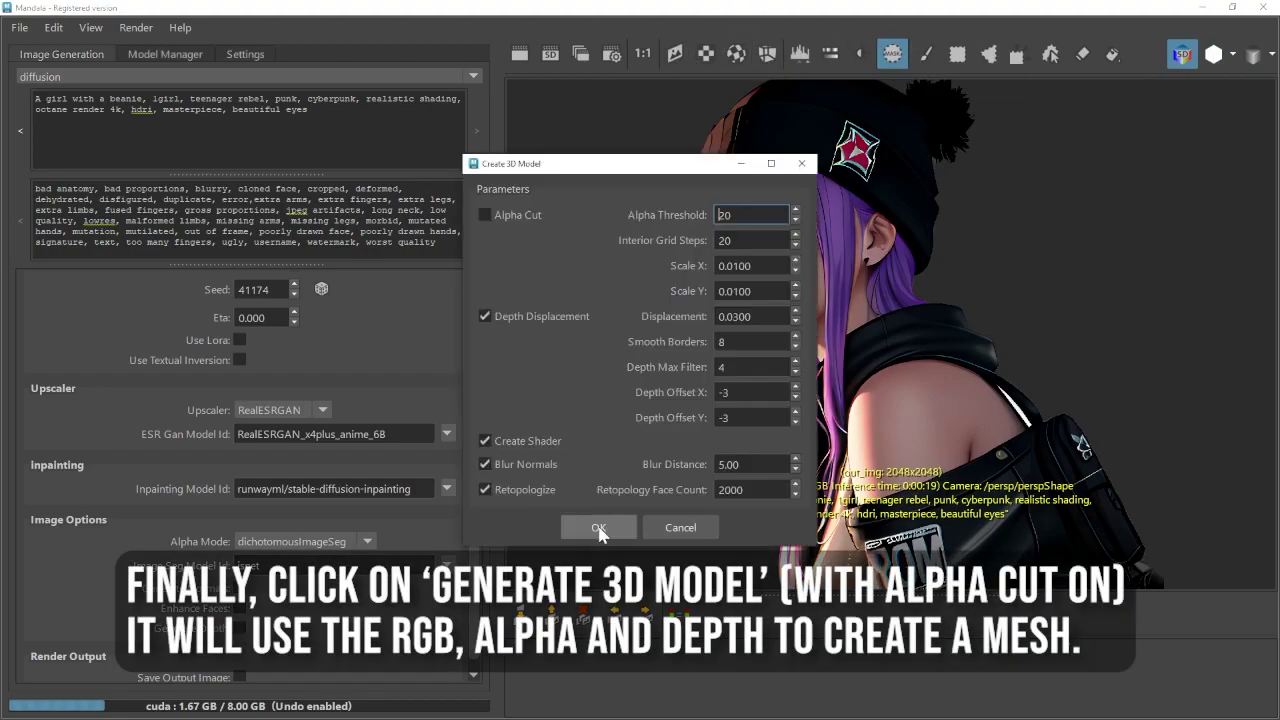
{"action": "left_click", "coordinate": [518, 217]}
{"action": "left_click", "coordinate": [597, 527]}
{"action": "type", "text": "beani"}
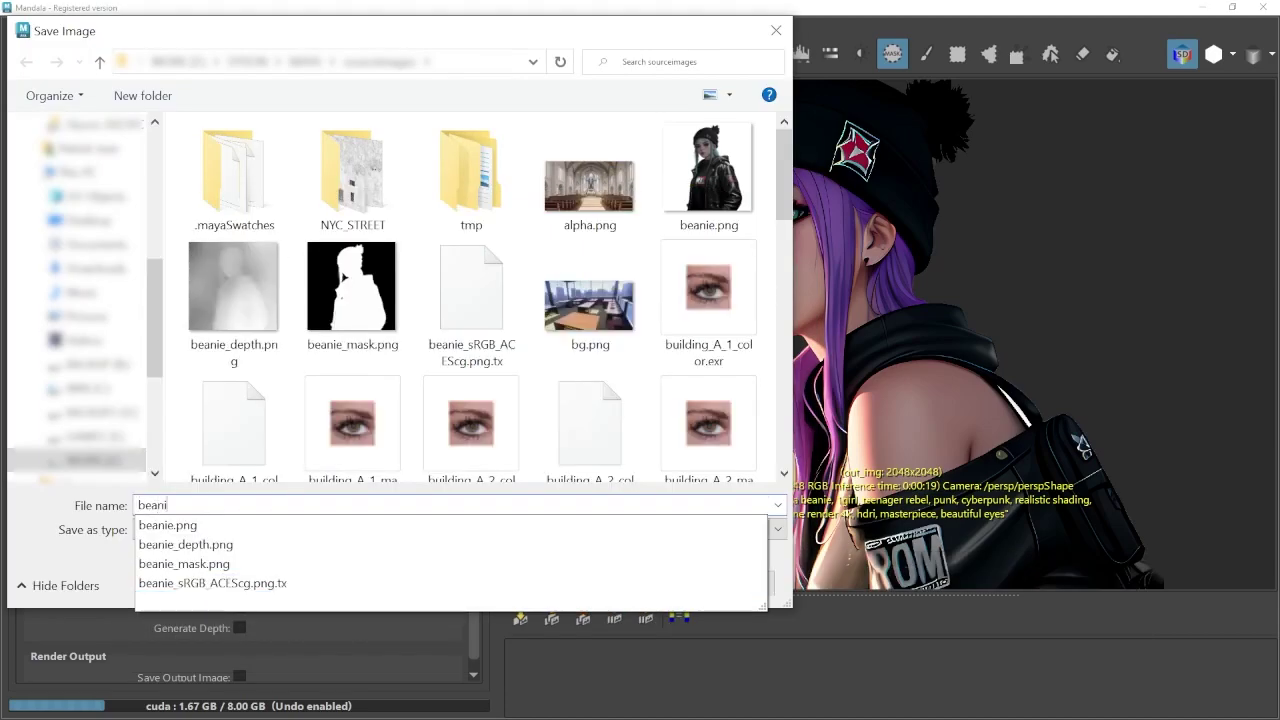
{"action": "type", "text": "e_girl2.p"}
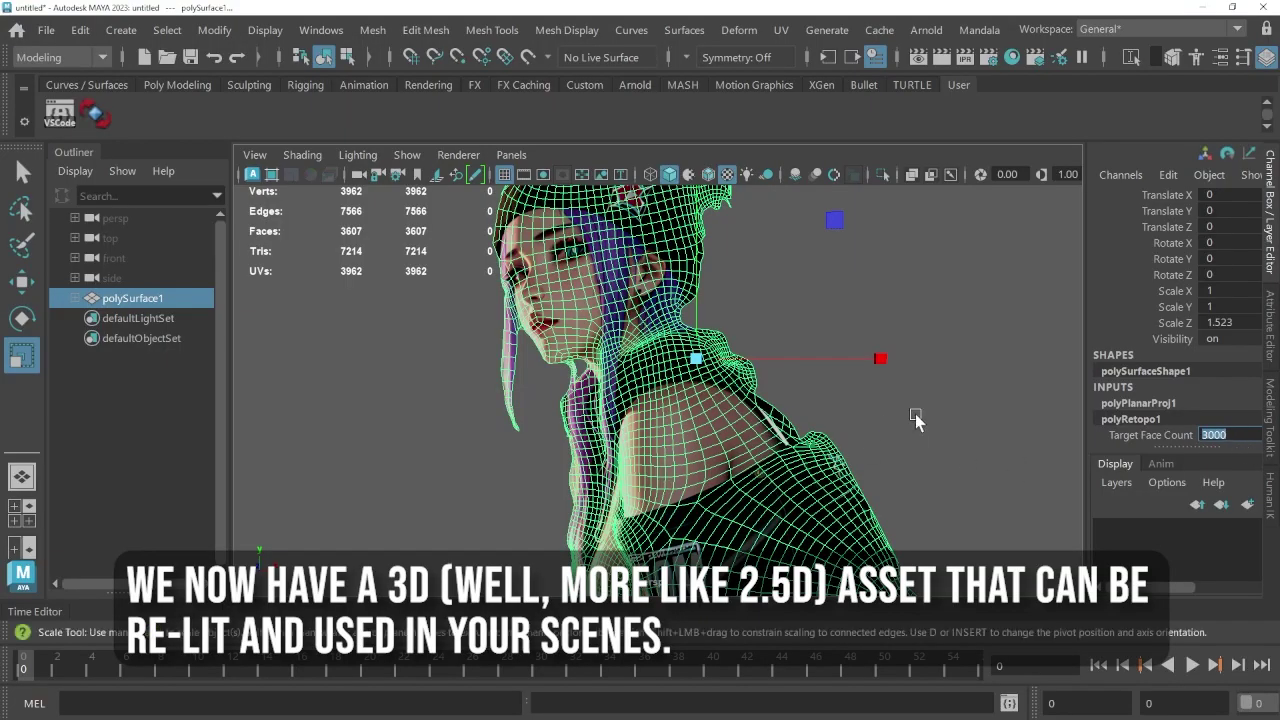
Inspect the character mesh with wireframe on shaded from a different angle, and restore the plain shaded display
{"action": "left_click", "coordinate": [914, 420]}
{"action": "left_click", "coordinate": [313, 158]}
{"action": "left_click", "coordinate": [374, 337]}
{"action": "mouse_move", "coordinate": [632, 460]}
{"action": "left_mouse_down", "text": "alt"}
{"action": "mouse_move", "coordinate": [623, 443]}
{"action": "mouse_move", "coordinate": [650, 470]}
{"action": "mouse_move", "coordinate": [655, 440]}
{"action": "mouse_move", "coordinate": [624, 384]}
{"action": "left_mouse_up", "text": "alt"}
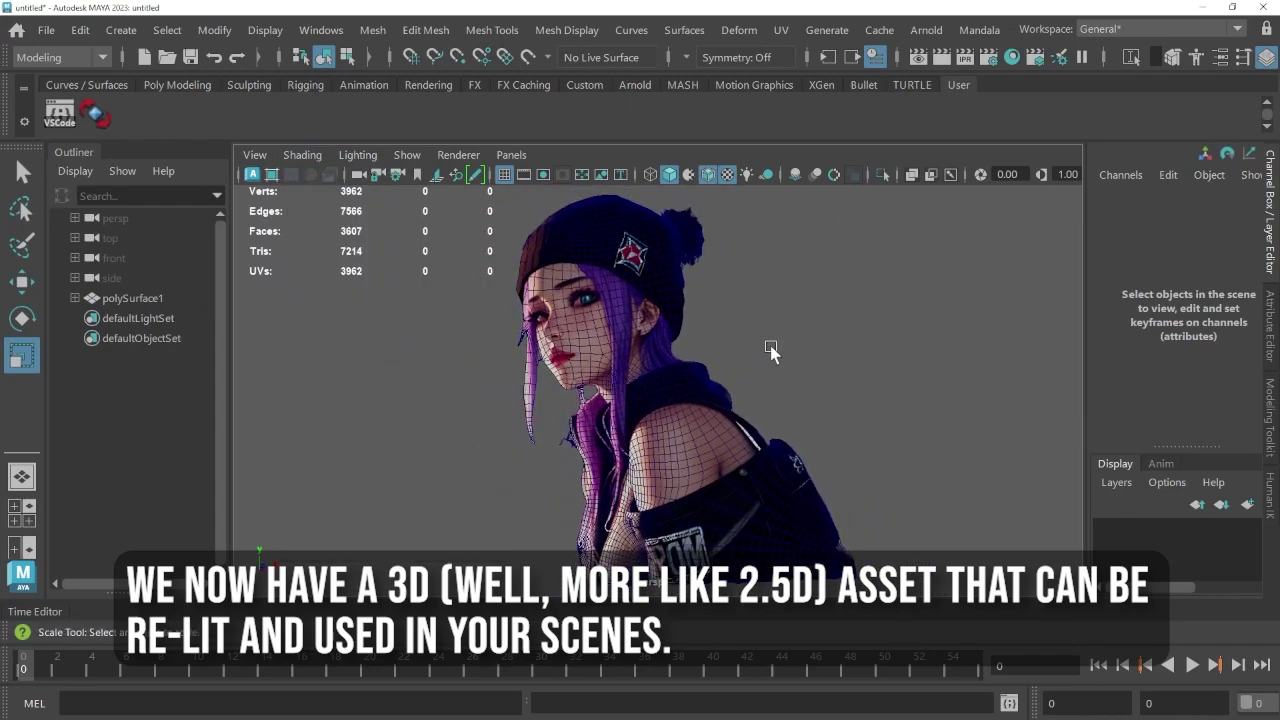
{"action": "left_click", "coordinate": [302, 155]}
{"action": "left_click", "coordinate": [380, 335]}
Open the Mandala panel and enlarge the thumbnail strip beneath the rendered image
{"action": "left_click", "coordinate": [980, 29]}
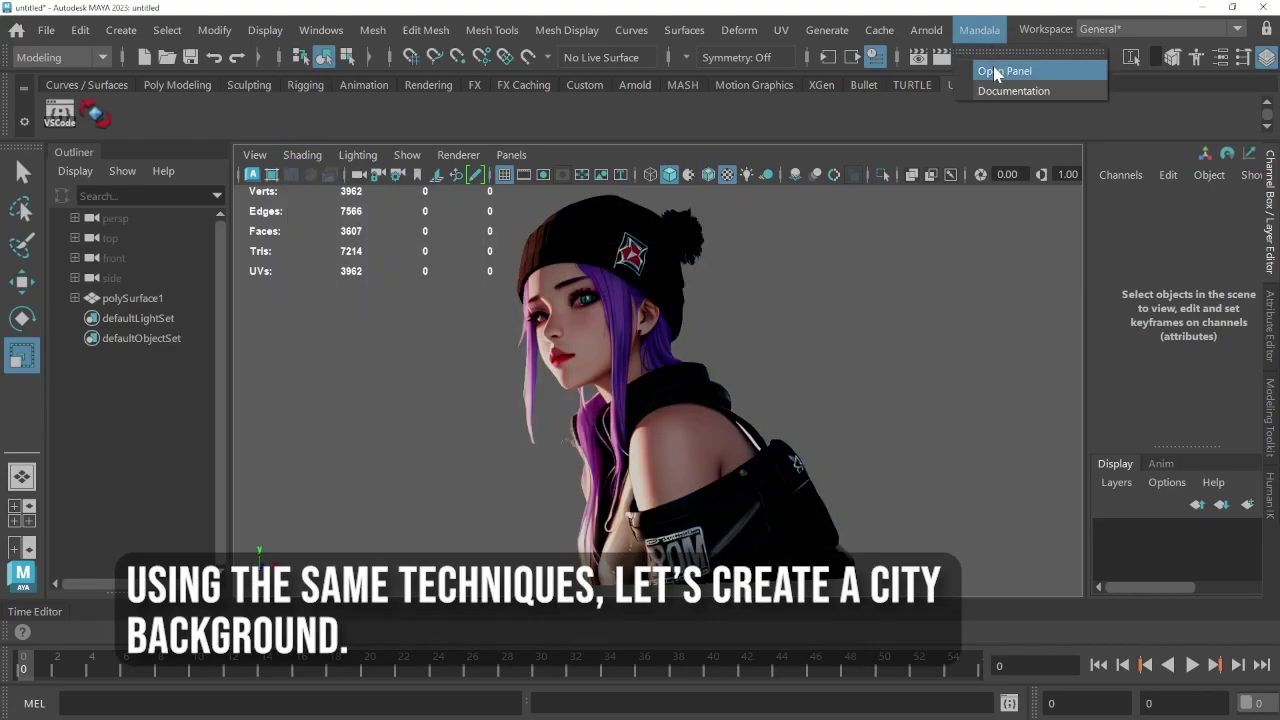
{"action": "left_click", "coordinate": [995, 73]}
{"action": "left_click", "coordinate": [395, 142]}
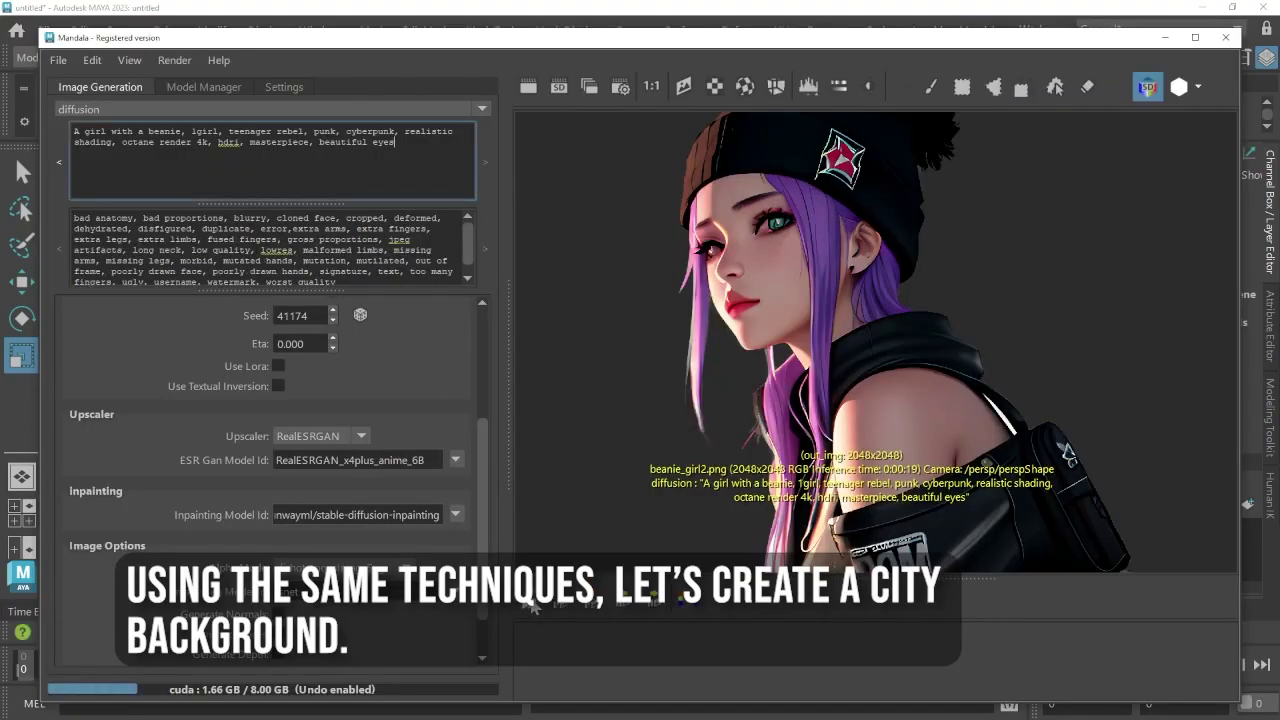
{"action": "left_click_drag", "start_coordinate": [710, 586], "coordinate": [711, 497]}
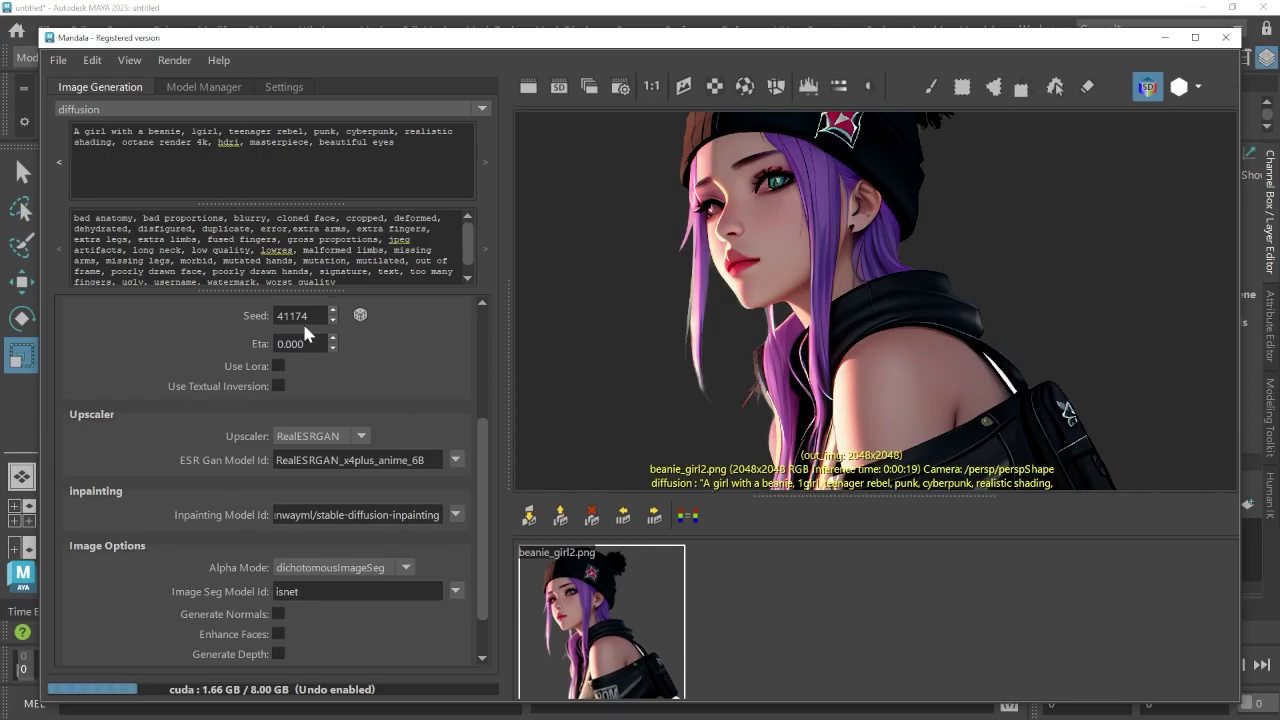
Set the image resolution to 1920 by 1080
{"action": "left_click_drag", "start_coordinate": [480, 462], "coordinate": [480, 345]}
{"action": "left_click_drag", "start_coordinate": [314, 333], "coordinate": [188, 312]}
{"action": "type", "text": "1920"}
{"action": "key", "text": "Tab"}
{"action": "type", "text": "1080"}
{"action": "key", "text": "Return"}
Replace the positive prompt with "a cyberpunk city under the rain at night"
{"action": "left_click", "coordinate": [270, 160]}
{"action": "key", "text": "ctrl+a"}
{"action": "type", "text": "a cyberpunk city unde"}
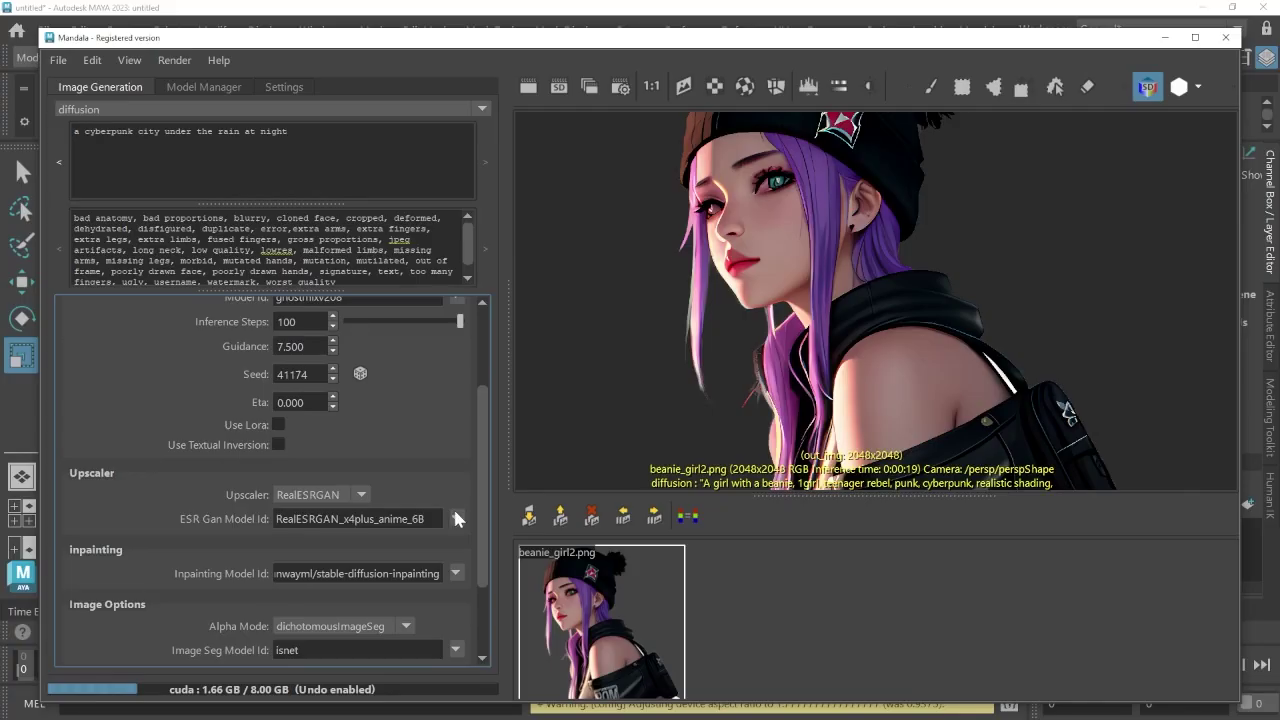
Change the ESR Gan model to RealESRGAN_x2plus and render the city image, viewing it at actual size
{"action": "left_click", "coordinate": [452, 505]}
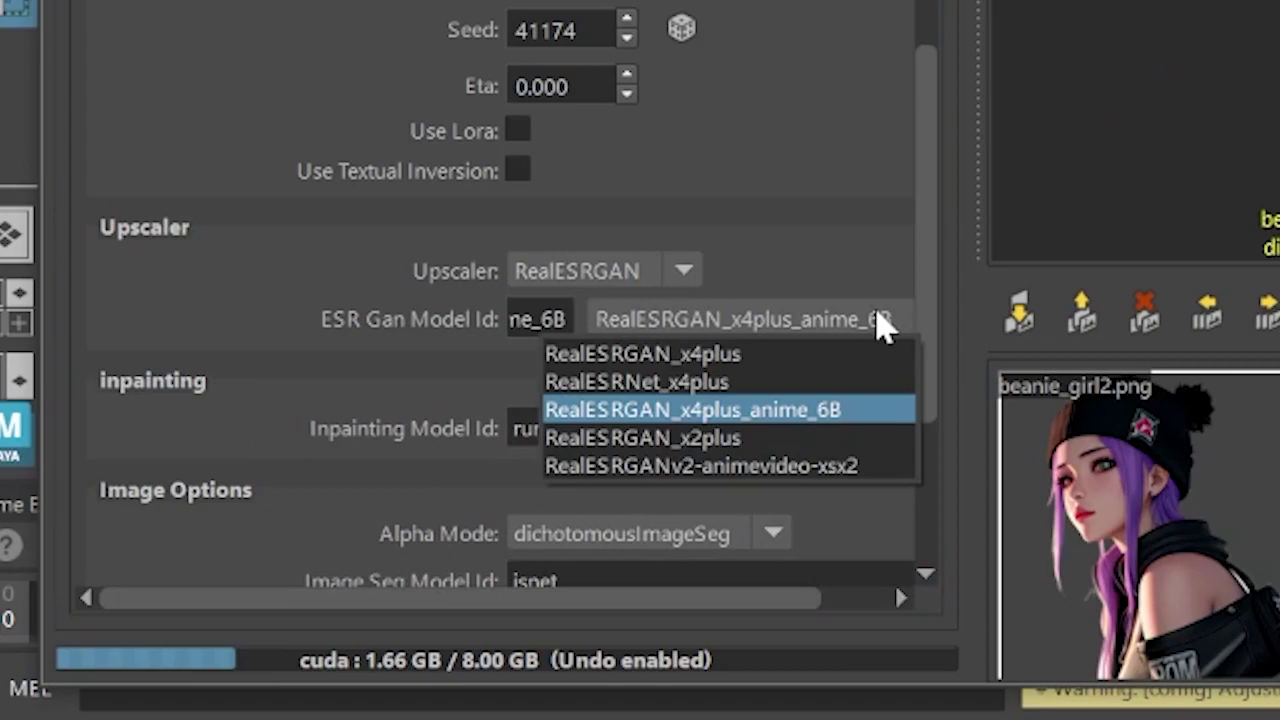
{"action": "left_click", "coordinate": [735, 440]}
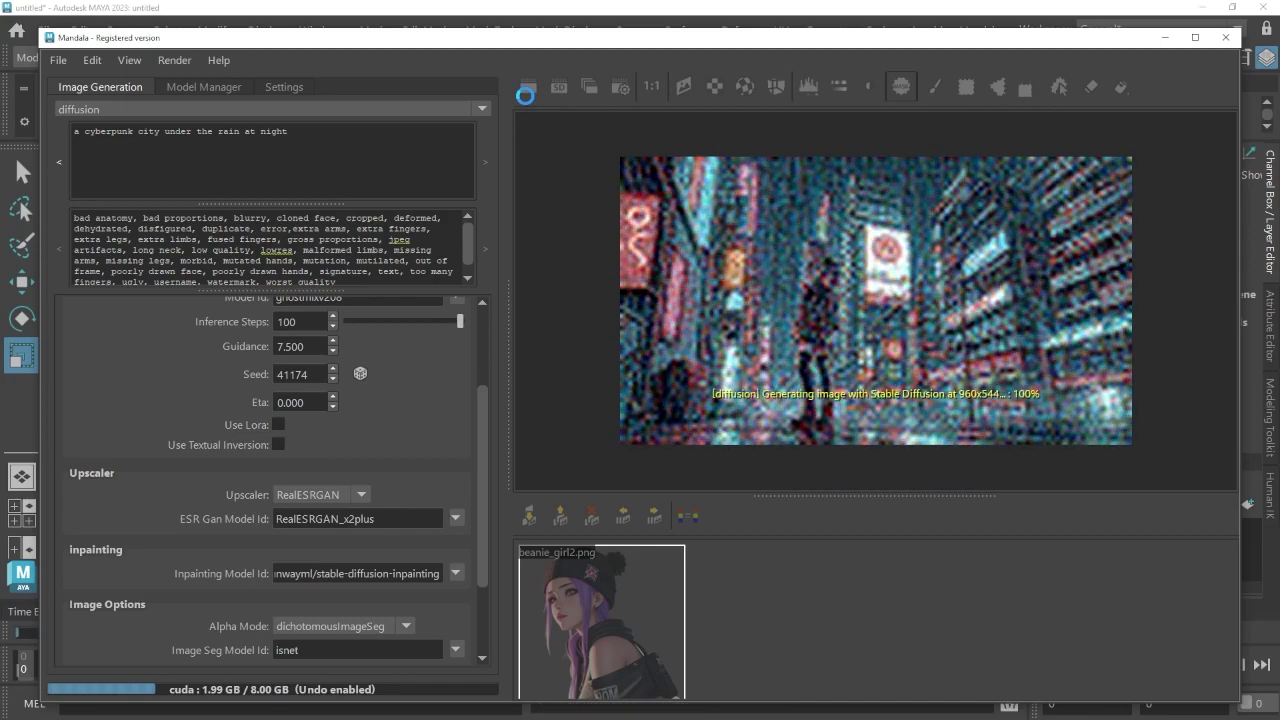
{"action": "left_click", "coordinate": [651, 86]}
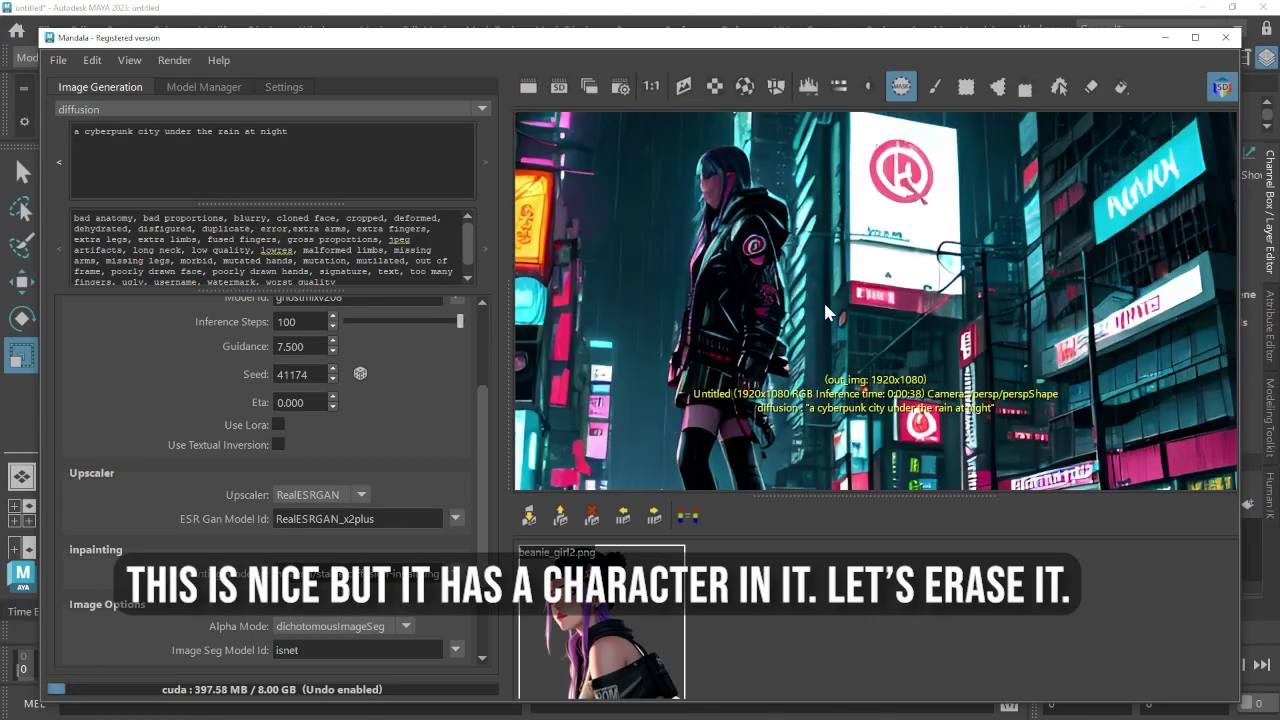
Paint an eraser selection over the whole standing character in the city image
{"action": "scroll", "coordinate": [825, 313], "scroll_direction": "down", "scroll_amount": 4}
{"action": "middle_click_drag", "start_coordinate": [825, 313], "coordinate": [853, 275]}
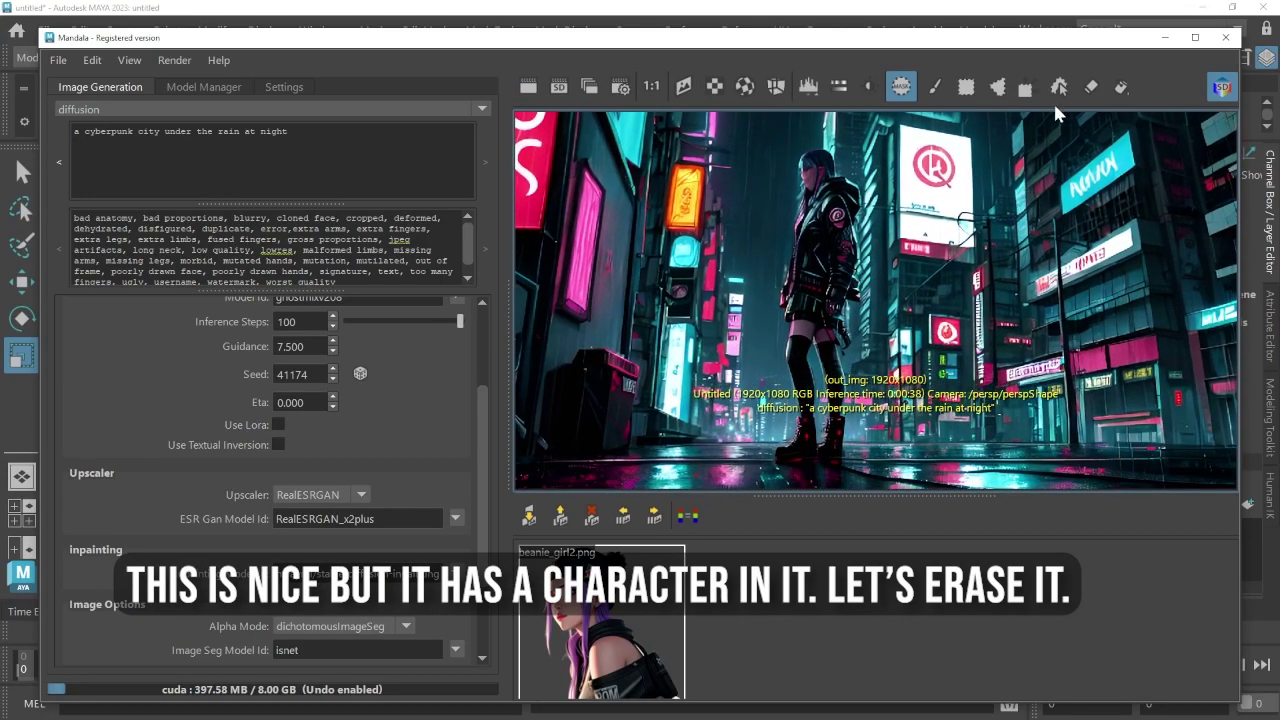
{"action": "left_click", "coordinate": [1100, 86]}
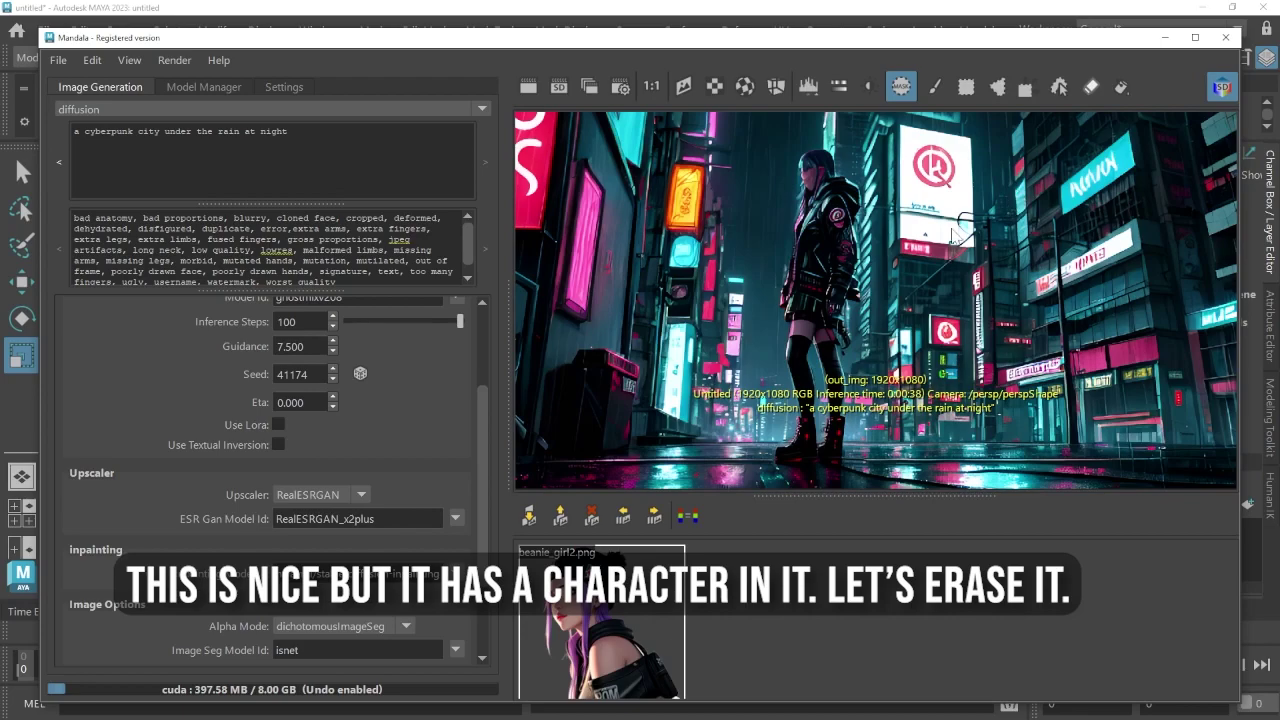
{"action": "left_click_drag", "start_coordinate": [820, 186], "coordinate": [805, 440]}
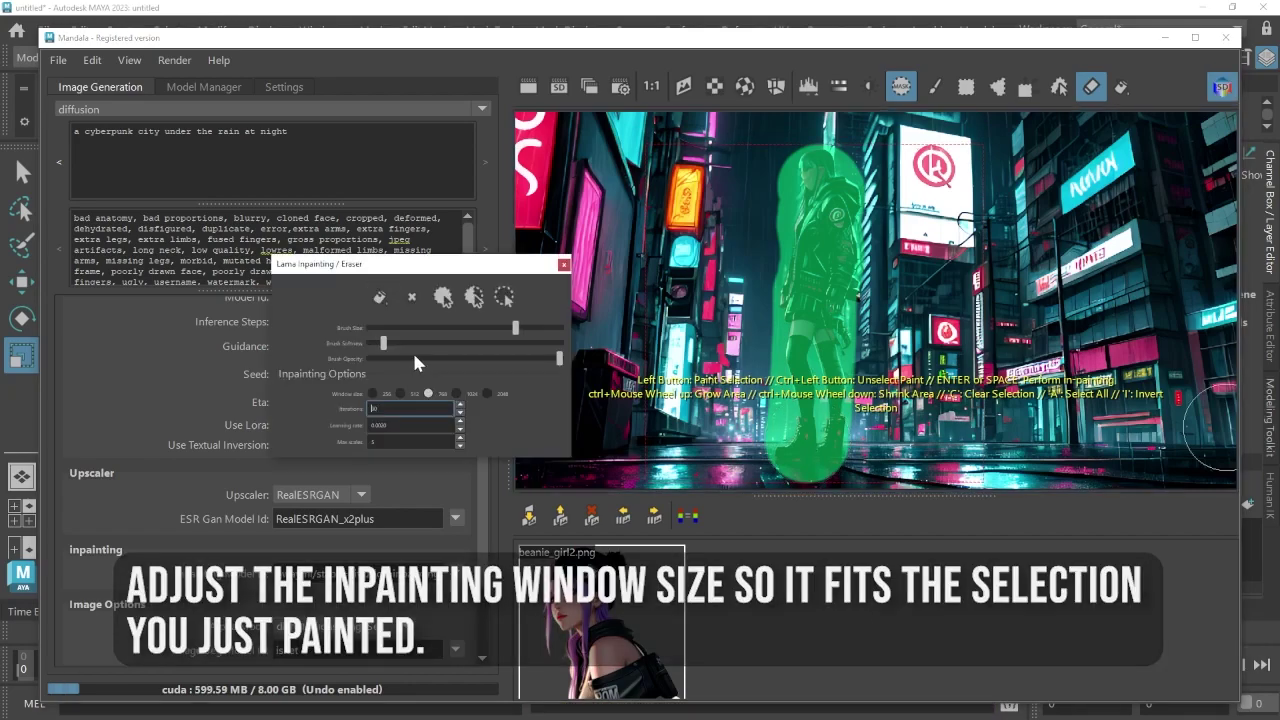
Erase the painted character with Lama inpainting, using a 1024 window size, 30 iterations and an adjusted max scales value
{"action": "type", "text": "3"}
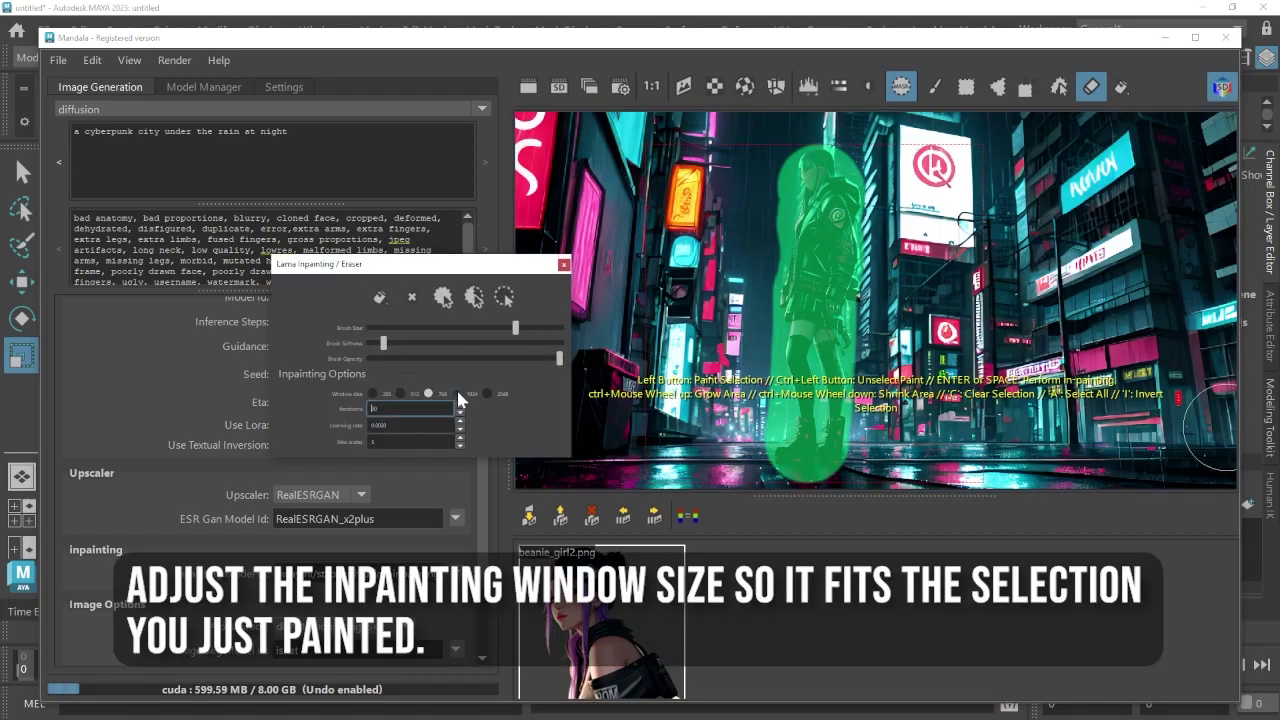
{"action": "left_click", "coordinate": [457, 393]}
{"action": "left_click", "coordinate": [459, 438]}
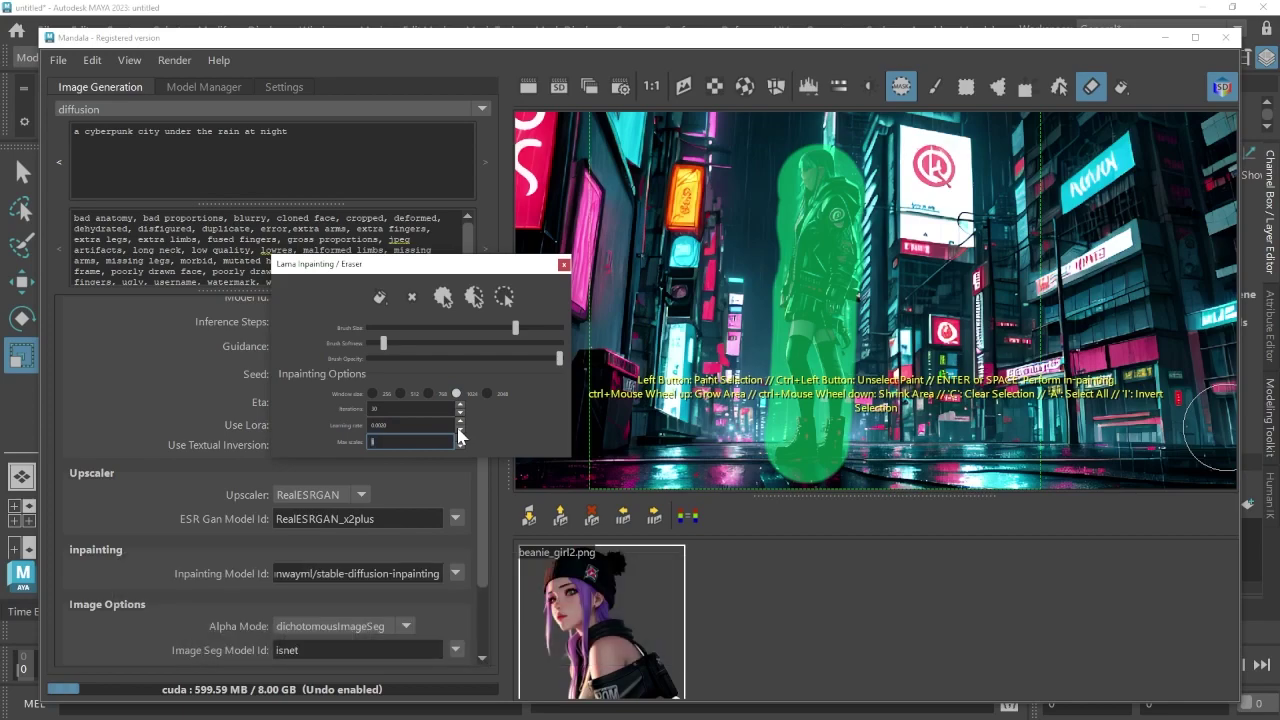
{"action": "left_click", "coordinate": [379, 301]}
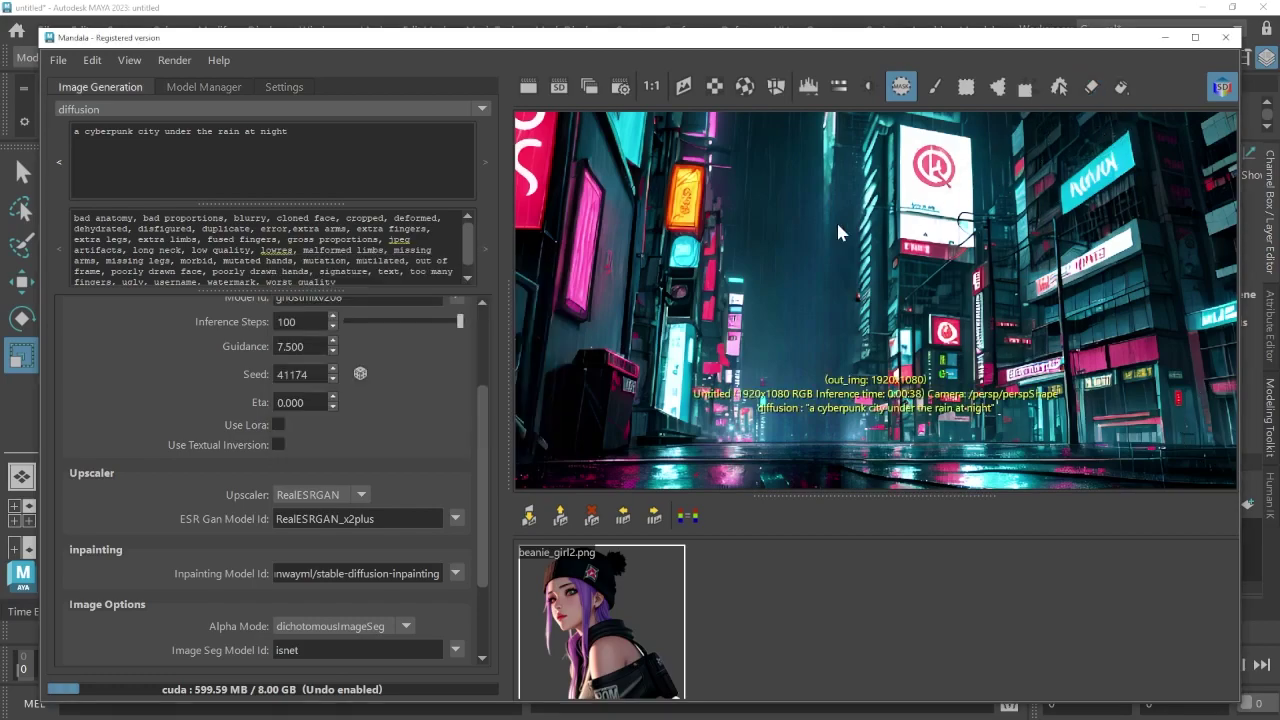
Generate a depth map from the city image and check the depth pass before returning to the color image
{"action": "middle_click_drag", "start_coordinate": [939, 249], "coordinate": [909, 278]}
{"action": "scroll", "coordinate": [902, 292], "scroll_direction": "up", "scroll_amount": 2}
{"action": "left_click", "coordinate": [92, 60]}
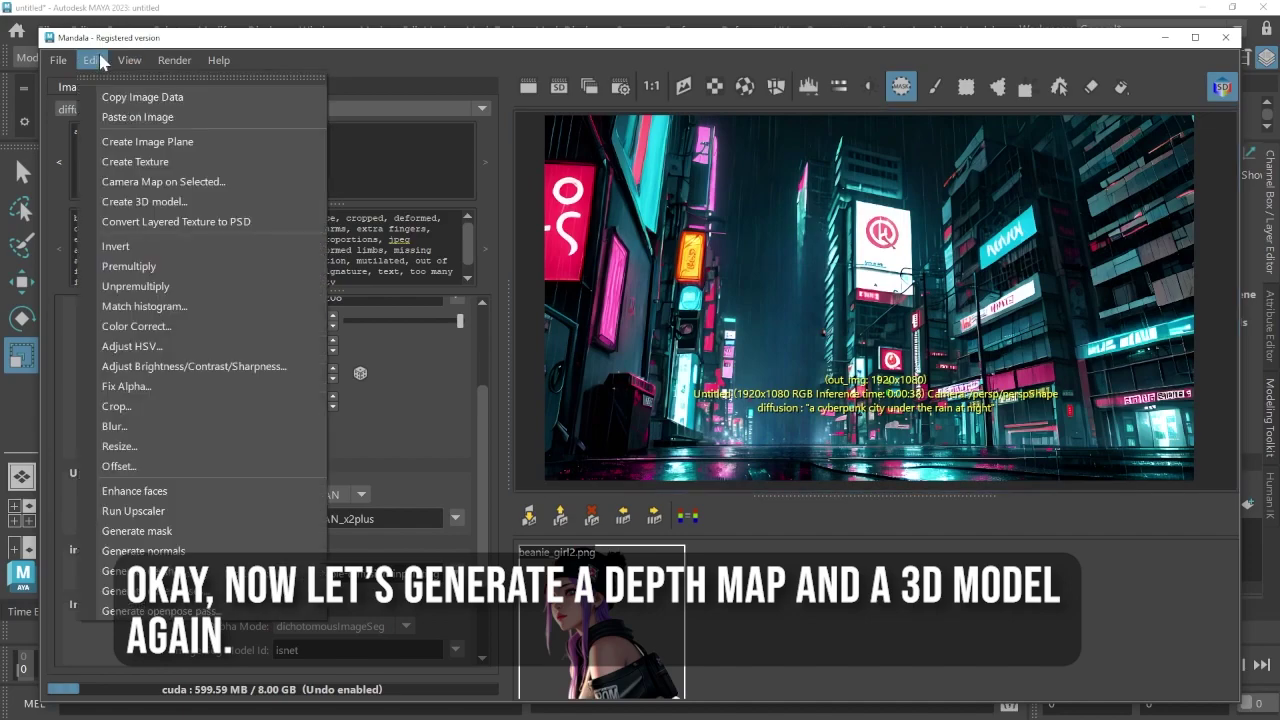
{"action": "left_click", "coordinate": [130, 570]}
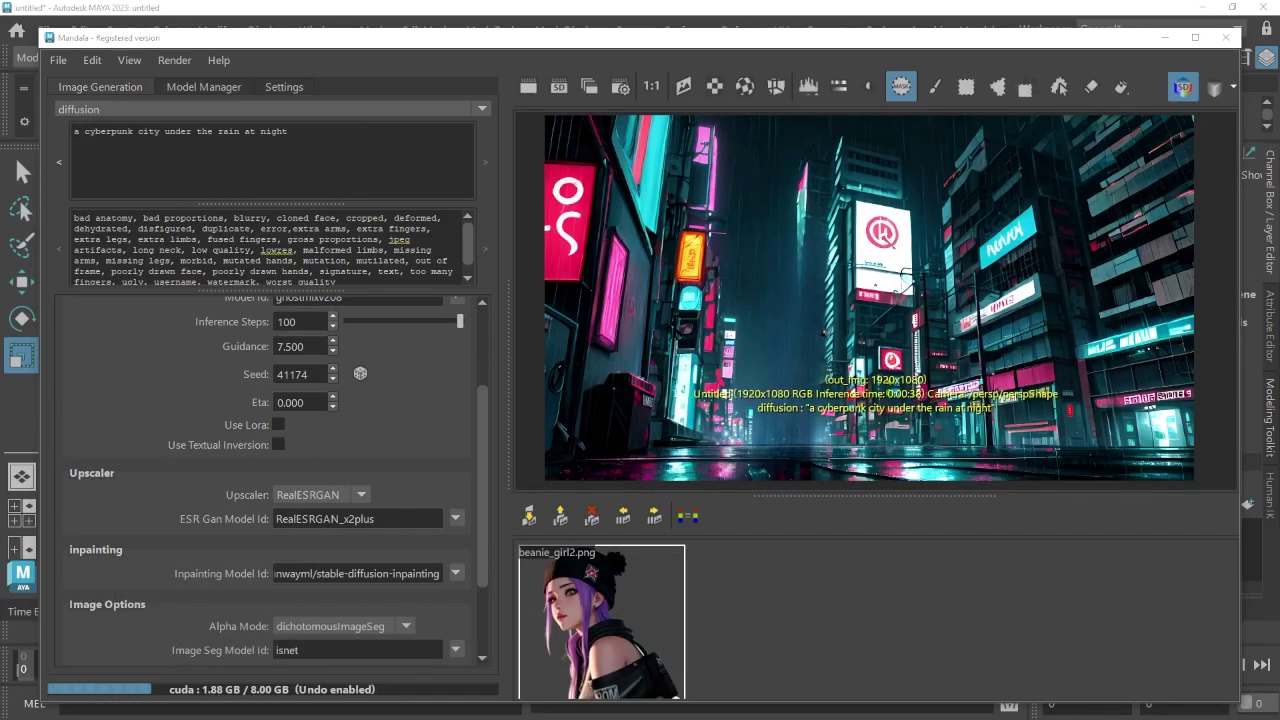
{"action": "left_click", "coordinate": [1213, 92]}
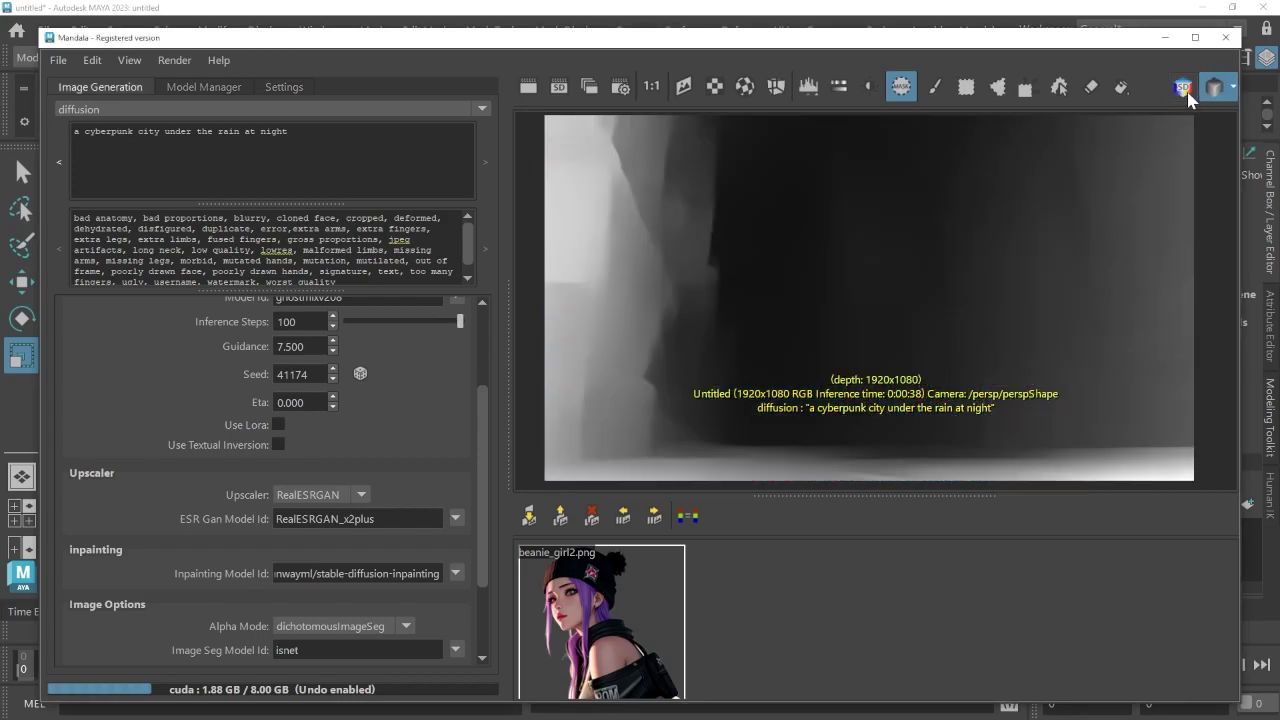
{"action": "left_click", "coordinate": [1185, 90]}
Create a 3D model from the city image with Alpha Cut disabled, saving the image as background.png
{"action": "left_click", "coordinate": [92, 60]}
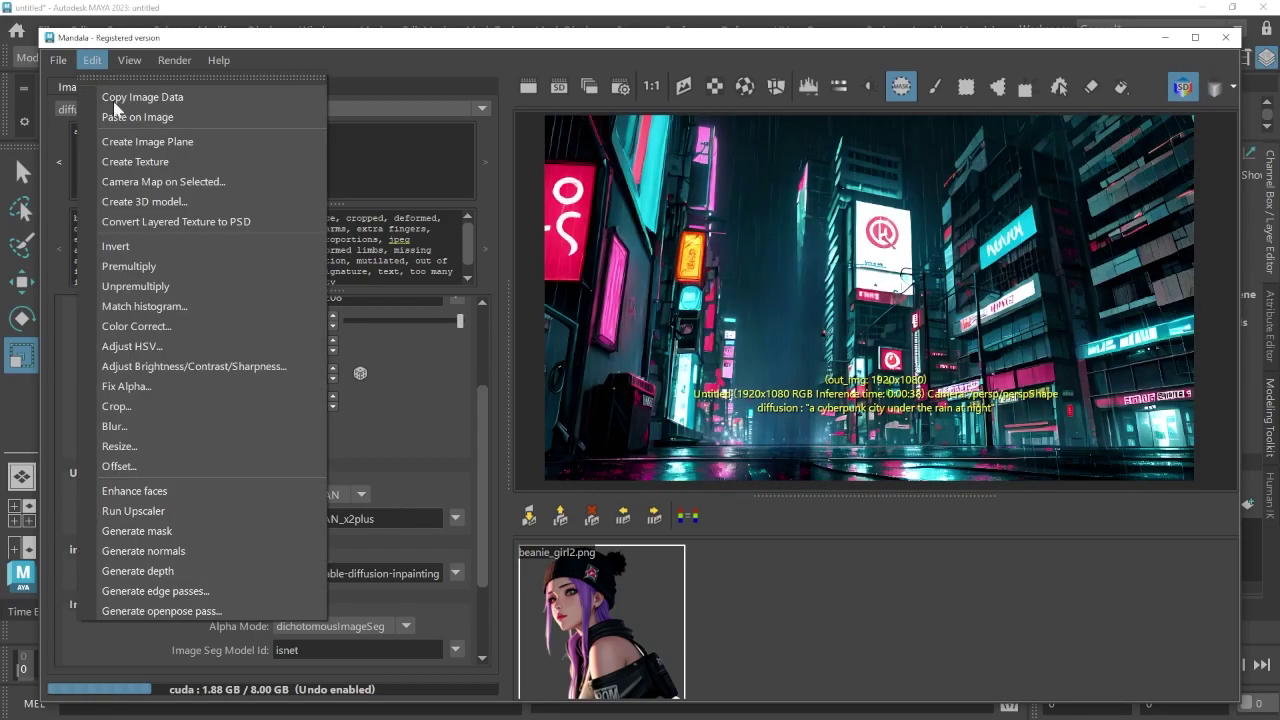
{"action": "left_click", "coordinate": [170, 203]}
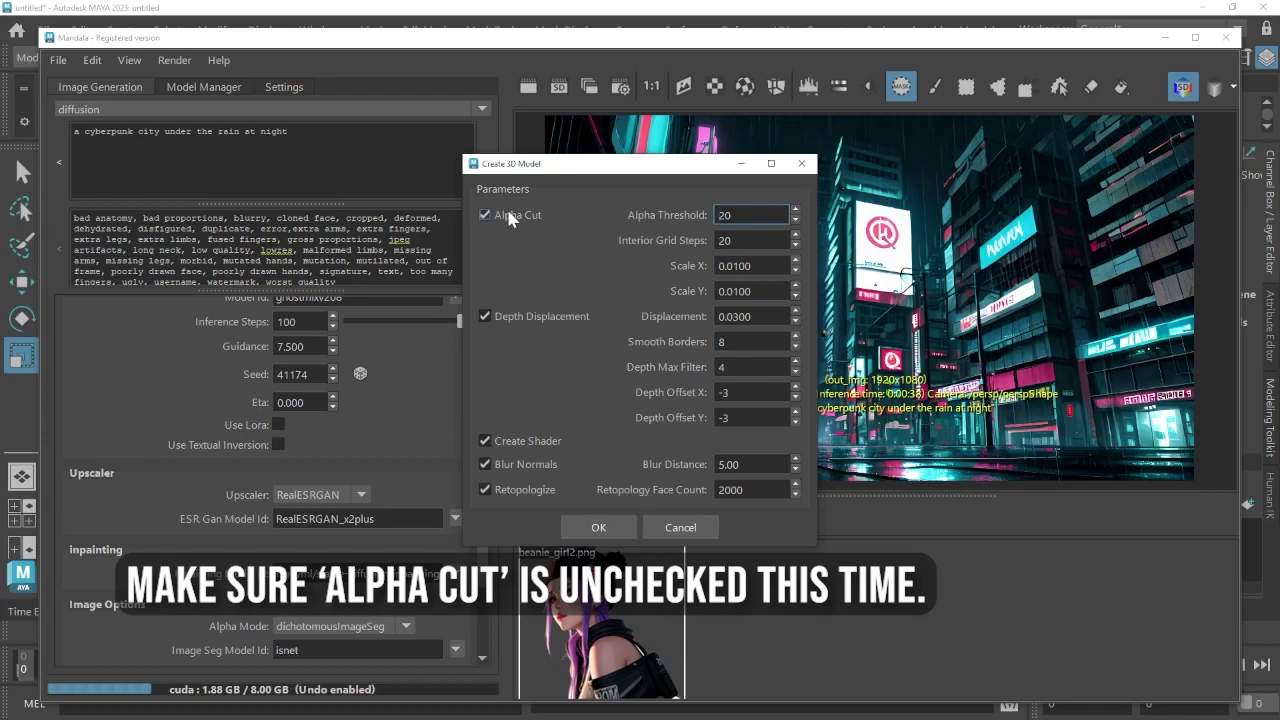
{"action": "left_click", "coordinate": [600, 527]}
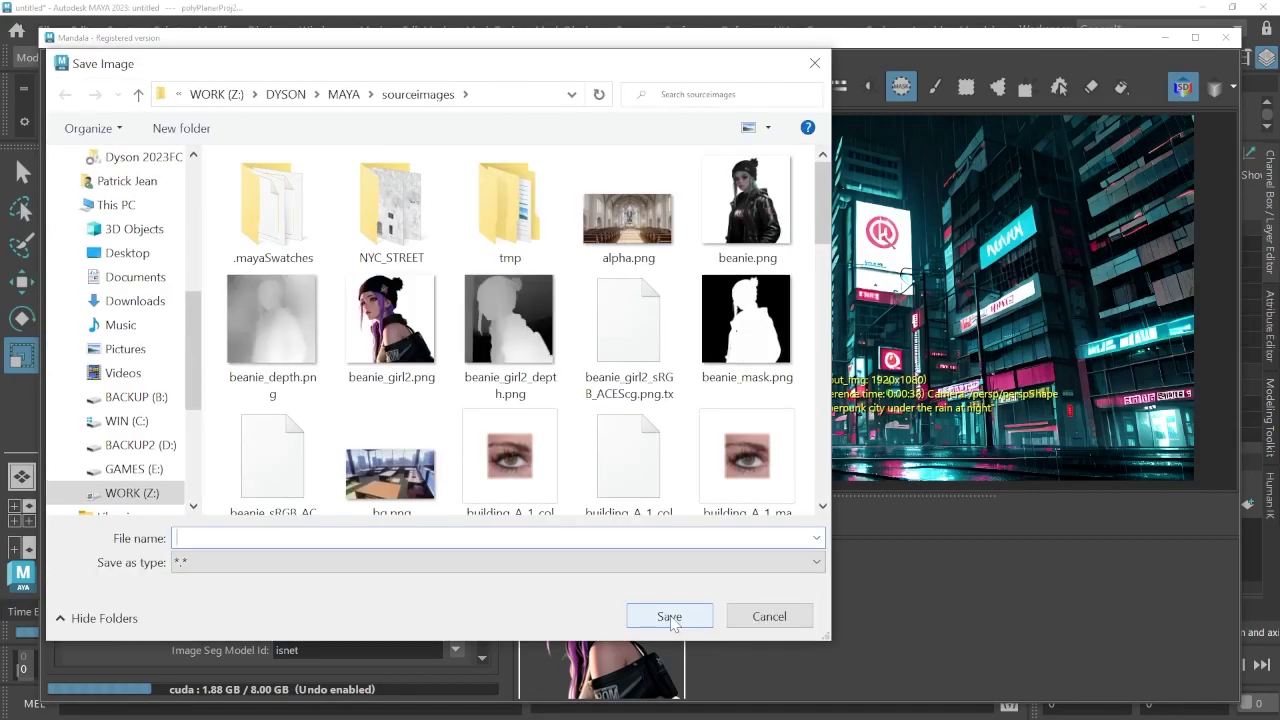
{"action": "type", "text": "background.png"}
{"action": "key", "text": "Return"}
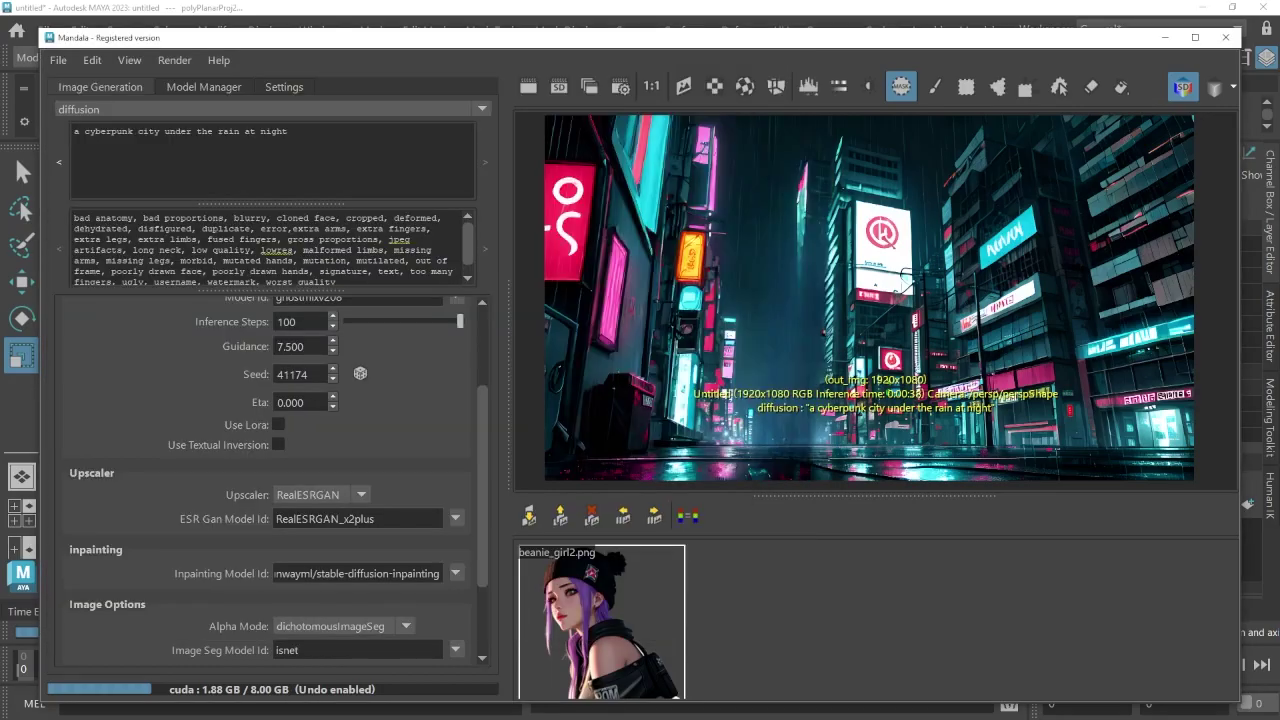
Minimize the Mandala window and scale the city mesh uniformly to about 5.5
{"action": "left_click", "coordinate": [1165, 37]}
{"action": "scroll", "coordinate": [674, 389], "scroll_direction": "down", "scroll_amount": 4}
{"action": "left_click_drag", "start_coordinate": [674, 389], "coordinate": [1151, 514]}
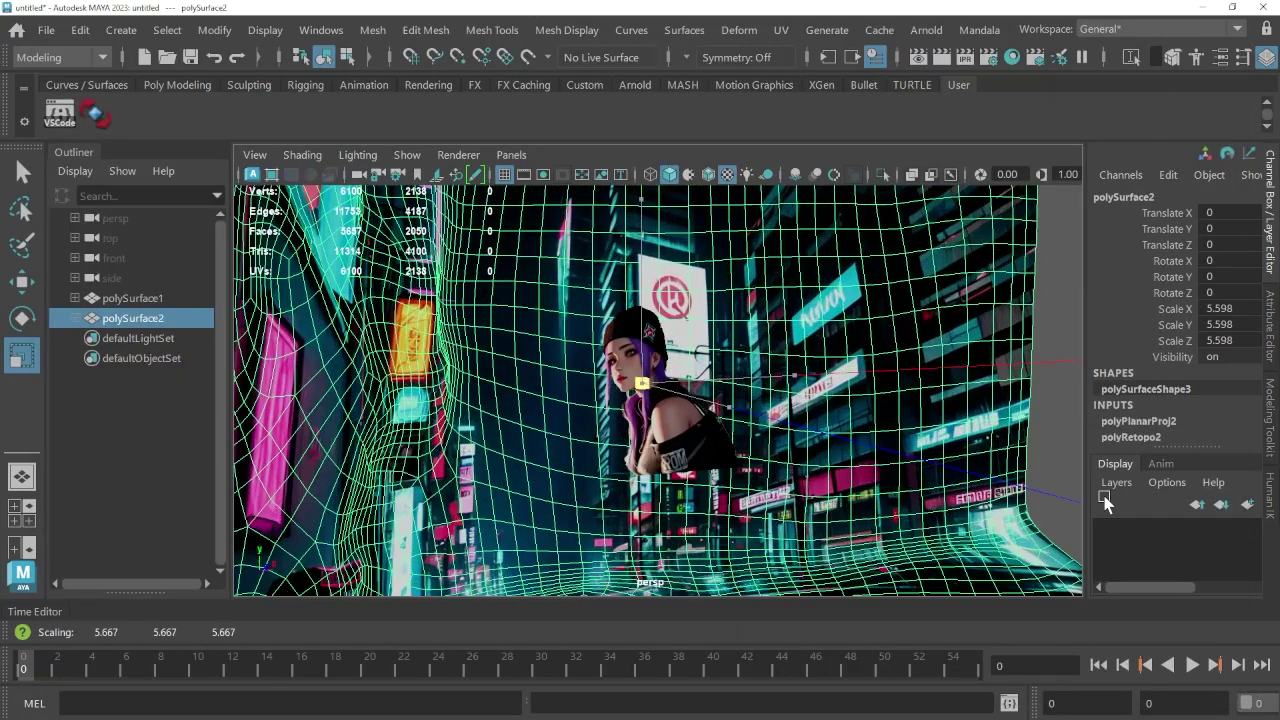
Move the city mesh behind the character, to about X 6.2, Y 7.9 and Z -65.1
{"action": "key", "text": "w"}
{"action": "left_click_drag", "start_coordinate": [779, 251], "coordinate": [711, 257]}
{"action": "scroll", "coordinate": [711, 257], "scroll_direction": "up", "scroll_amount": 3}
{"action": "left_click_drag", "start_coordinate": [580, 389], "coordinate": [725, 376]}
{"action": "scroll", "coordinate": [725, 376], "scroll_direction": "up", "scroll_amount": 2}
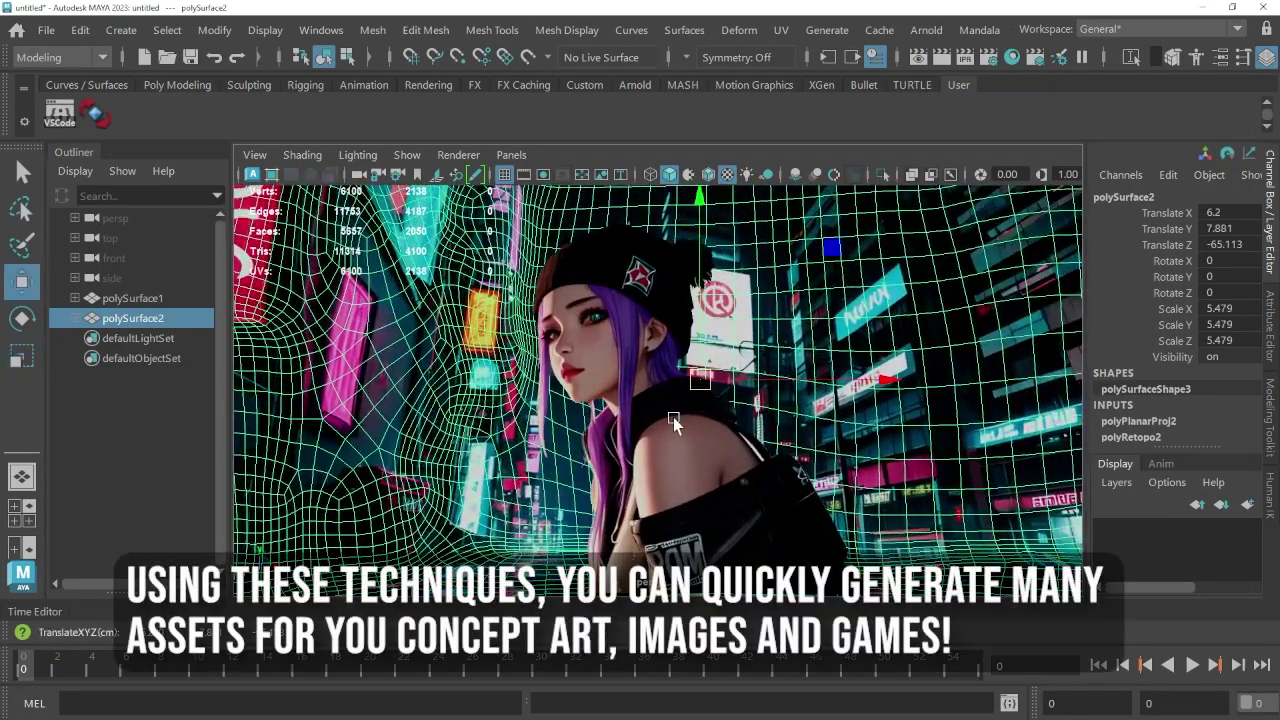
{"action": "scroll", "coordinate": [673, 417], "scroll_direction": "up", "scroll_amount": 1}
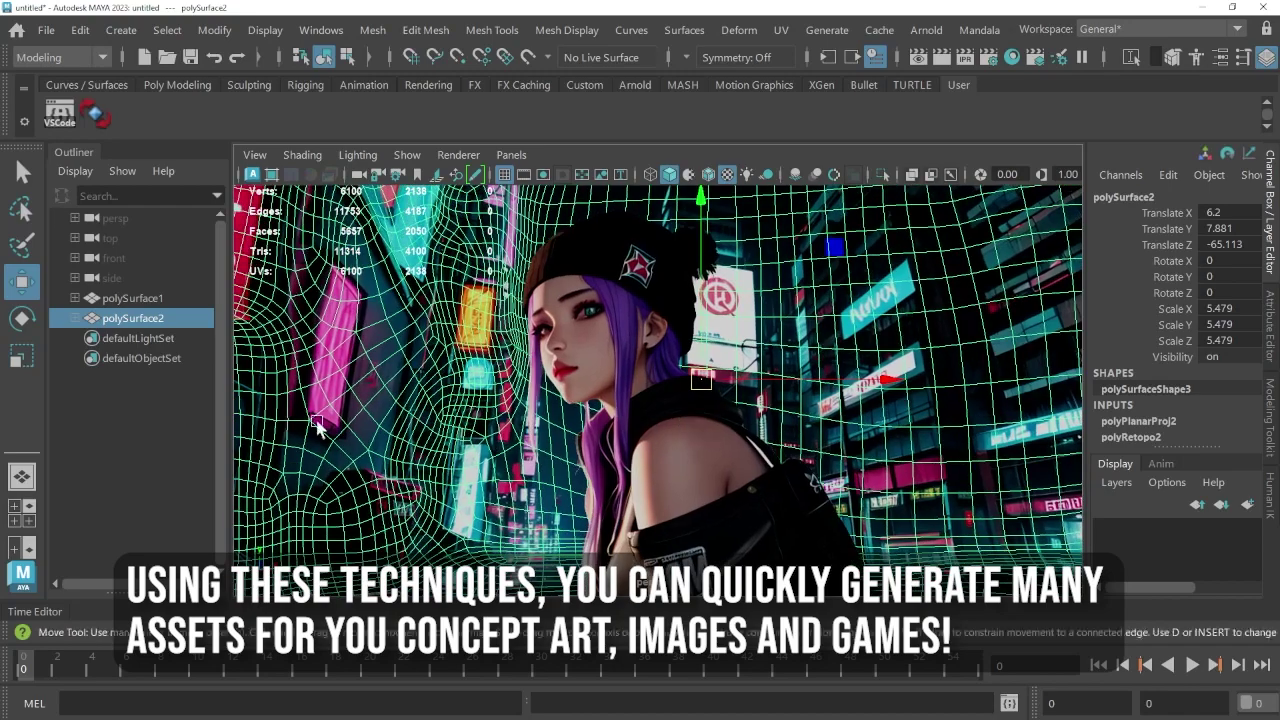
Deselect the city mesh and examine the character against the background from slightly different angles
{"action": "left_click", "coordinate": [161, 425]}
{"action": "scroll", "coordinate": [622, 408], "scroll_direction": "down", "scroll_amount": 1}
{"action": "left_click_drag", "start_coordinate": [622, 413], "coordinate": [667, 420], "text": "alt"}
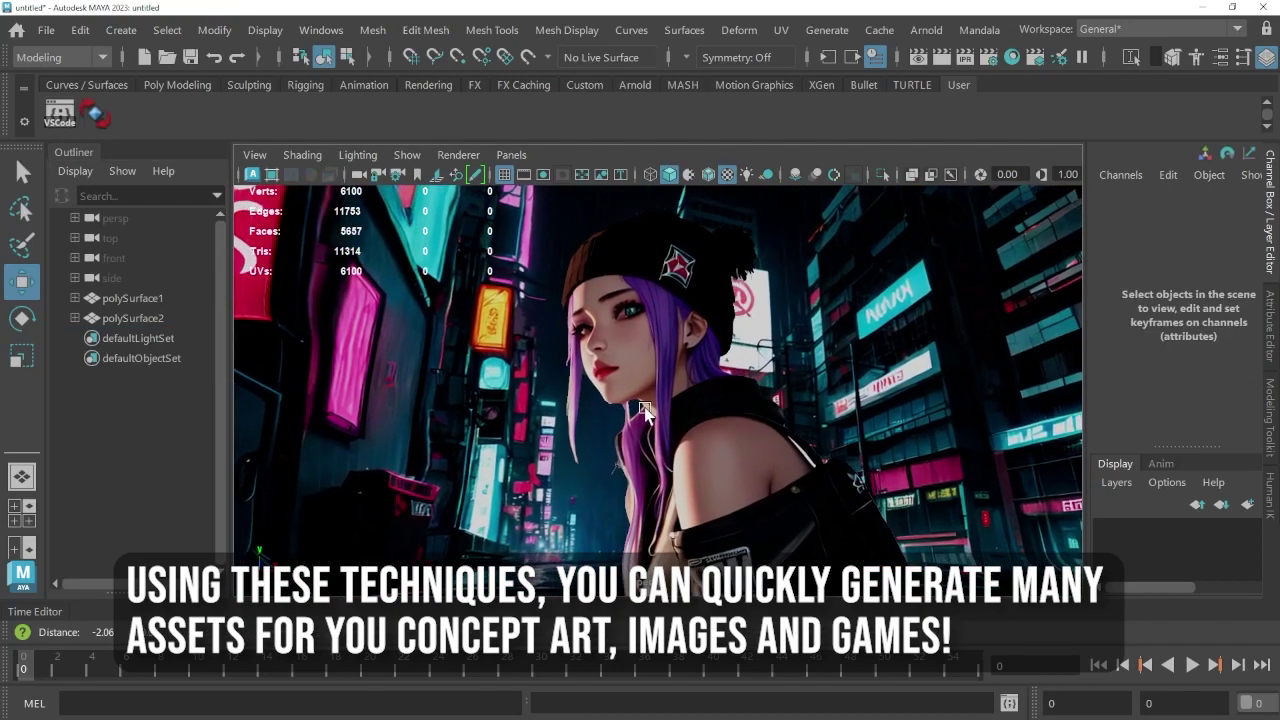
{"action": "left_click_drag", "start_coordinate": [620, 428], "coordinate": [627, 432], "text": "alt"}
{"action": "right_click_drag", "start_coordinate": [627, 432], "coordinate": [632, 436], "text": "alt"}
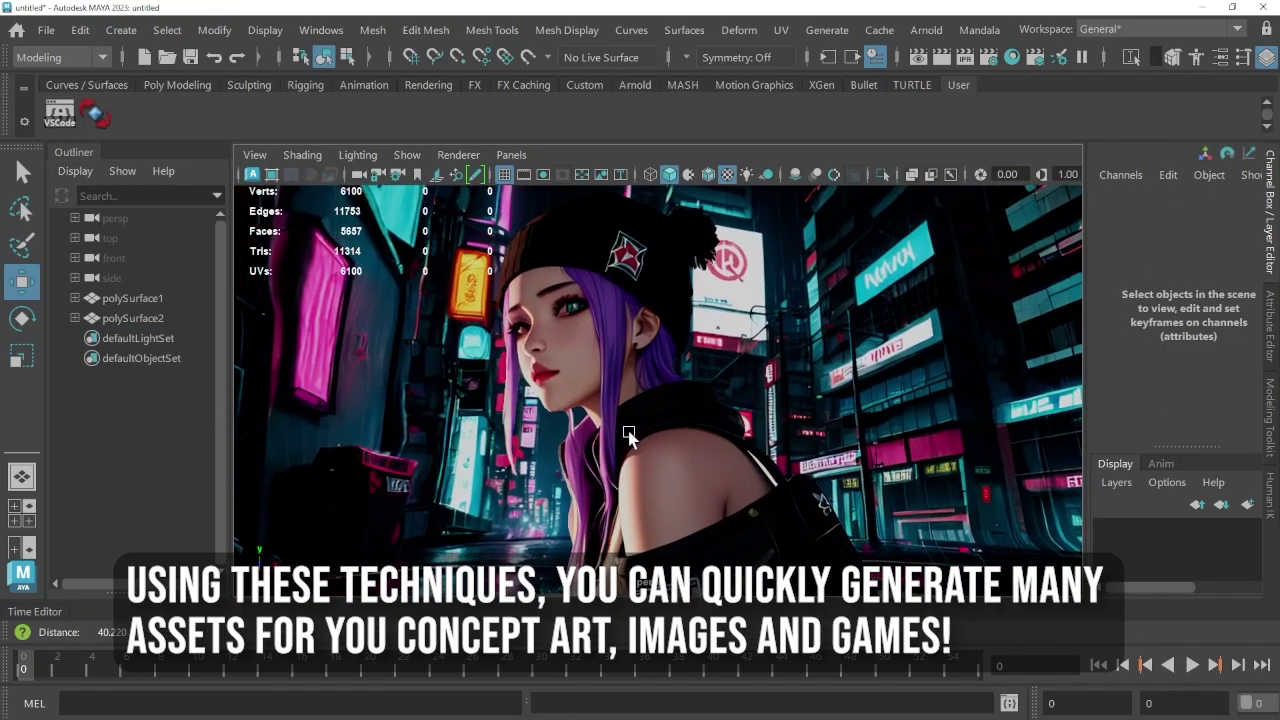